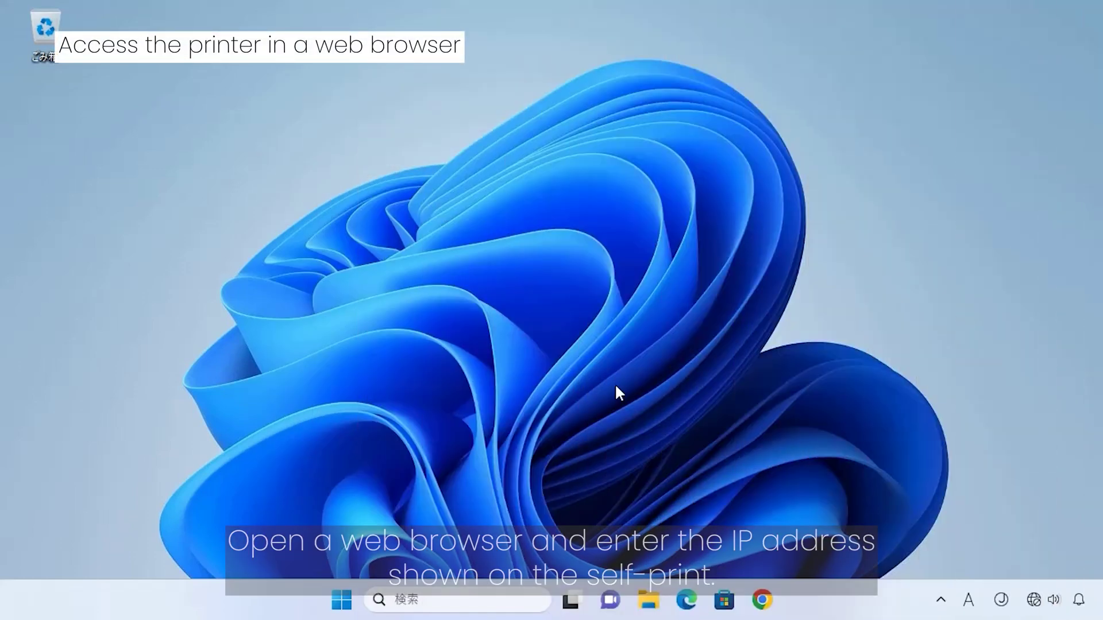
Step: Open the printer's LAN board page at 169.254.117.224 in Google Chrome
{"action": "left_click", "coordinate": [765, 600]}
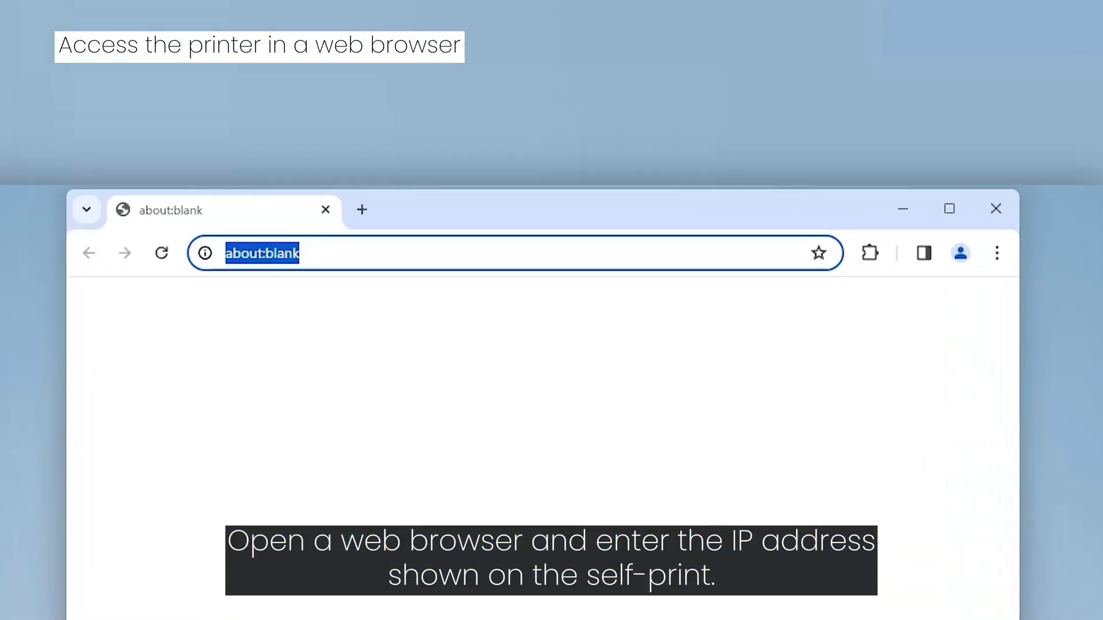
{"action": "type", "text": "169.254.1"}
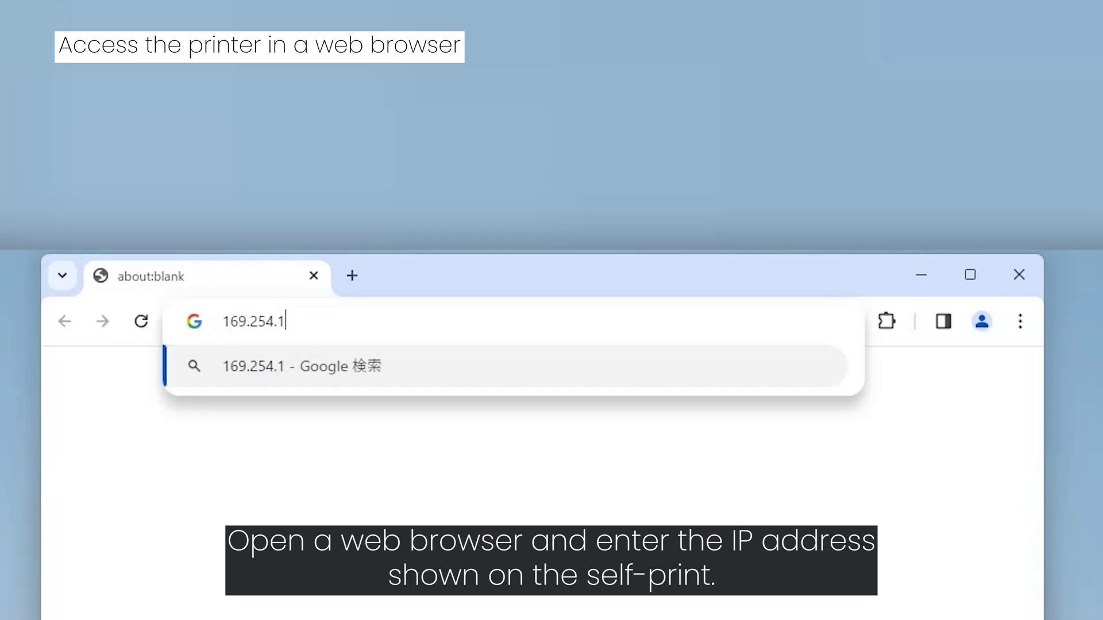
{"action": "type", "text": "17."}
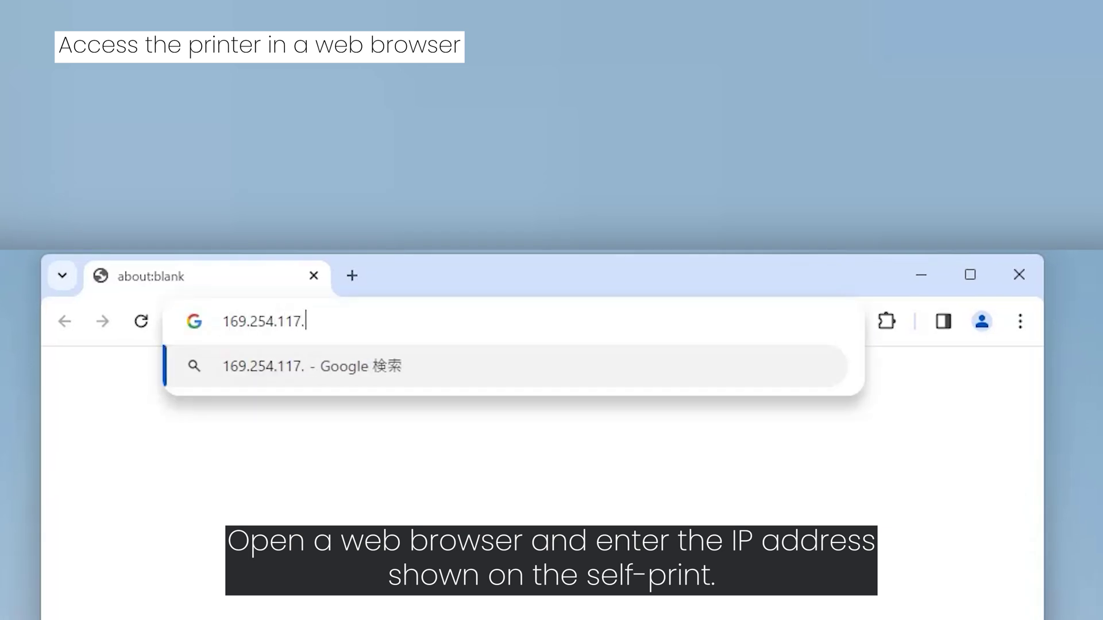
{"action": "type", "text": "224"}
{"action": "key", "text": "Return"}
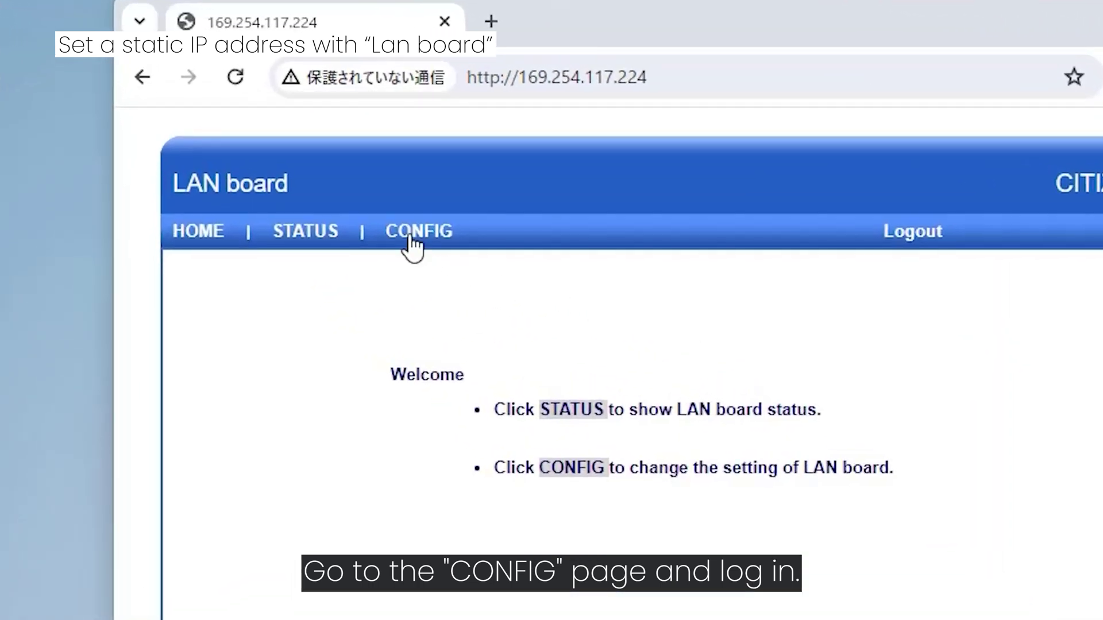
Step: In the LAN board CONFIG settings, switch TCP/IP to 'Use the following IP Address'
{"action": "left_click", "coordinate": [412, 238]}
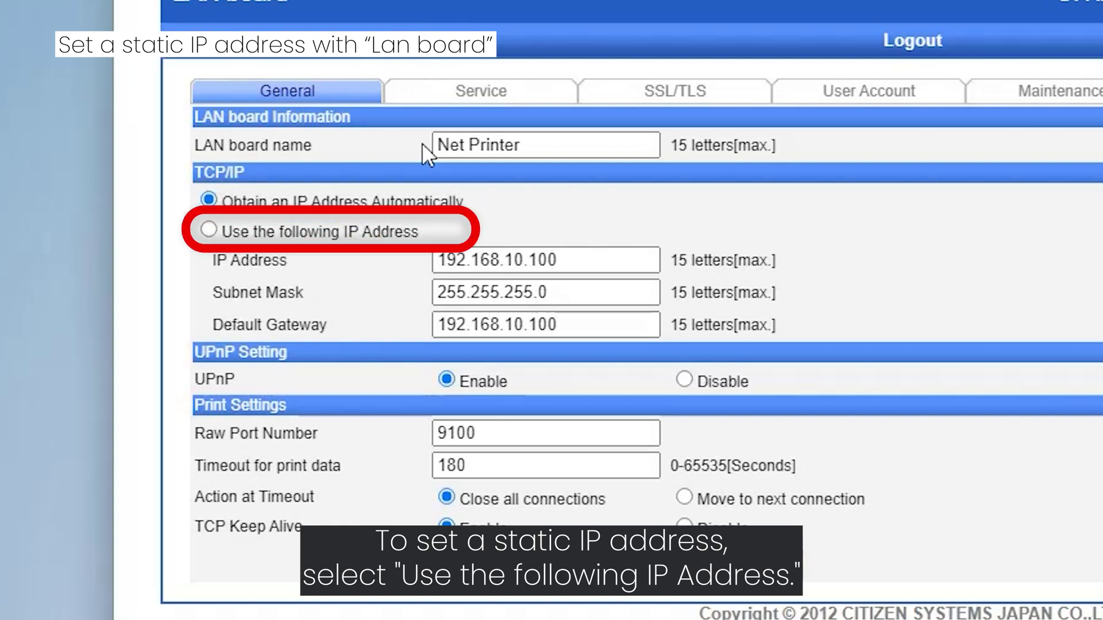
{"action": "left_click", "coordinate": [208, 230]}
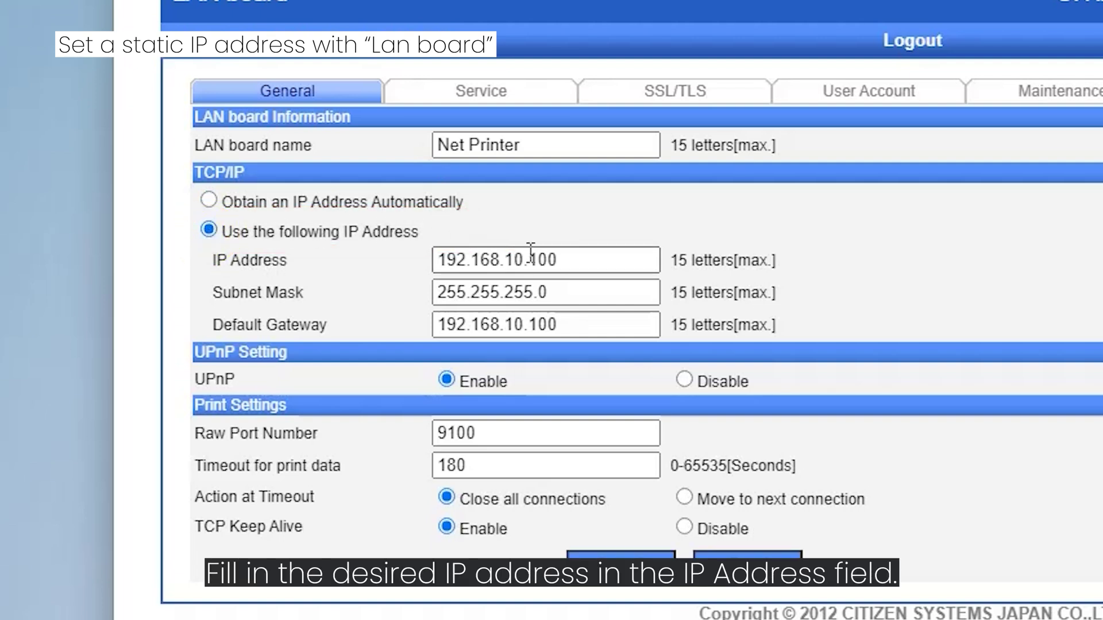
Step: Enter IP 192.168.0.150 and gateway 192.168.0.1, submit, and acknowledge the save notice
{"action": "left_click_drag", "start_coordinate": [587, 260], "coordinate": [379, 264]}
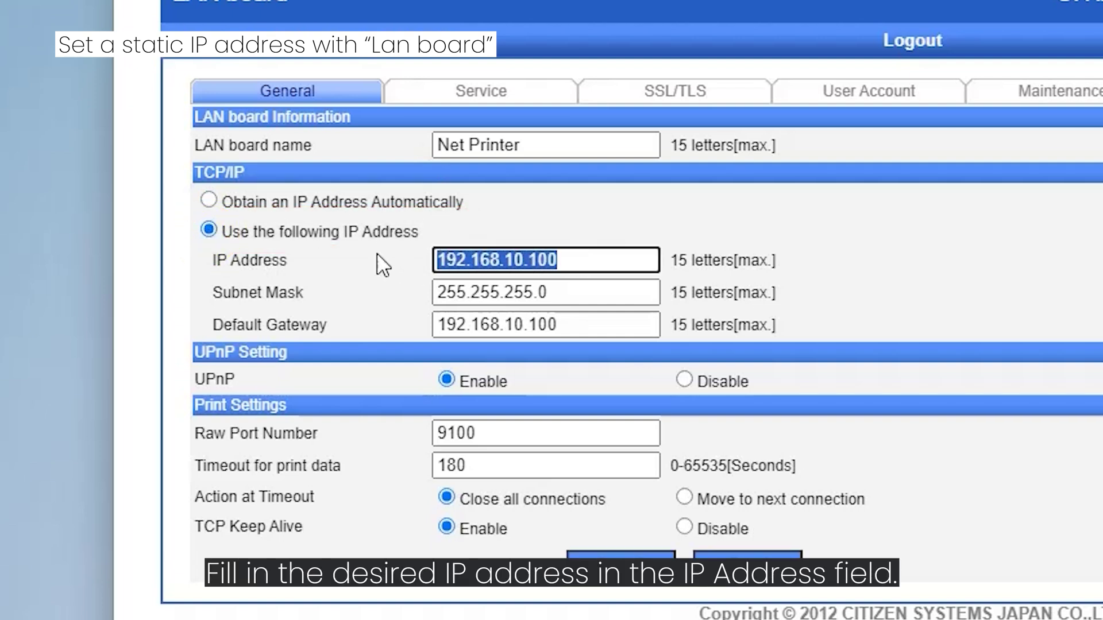
{"action": "type", "text": "192.168."}
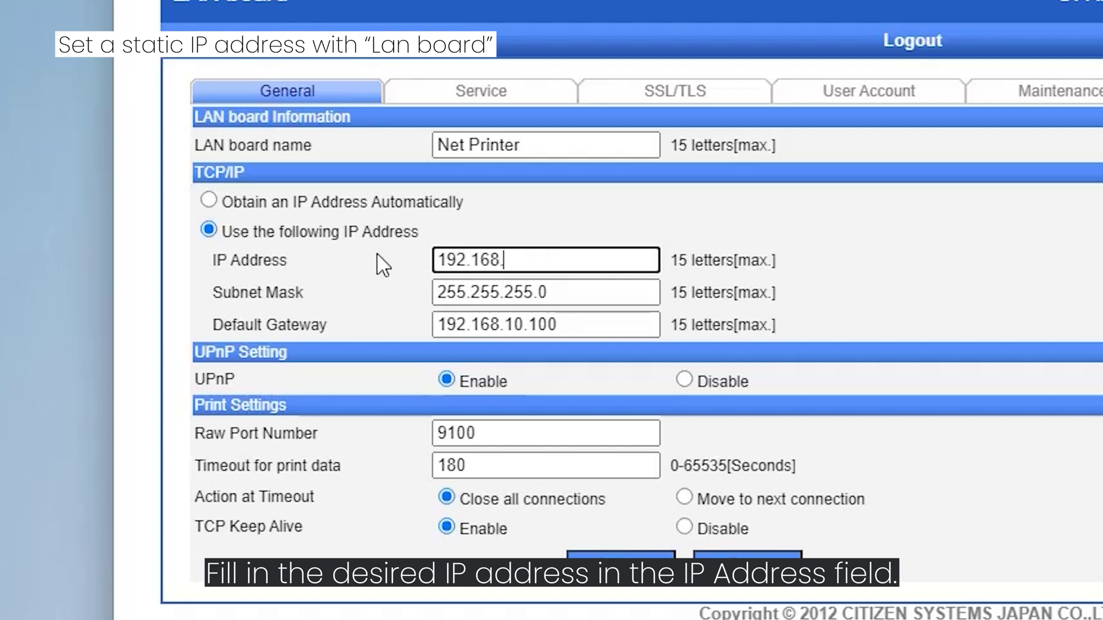
{"action": "type", "text": "0.150"}
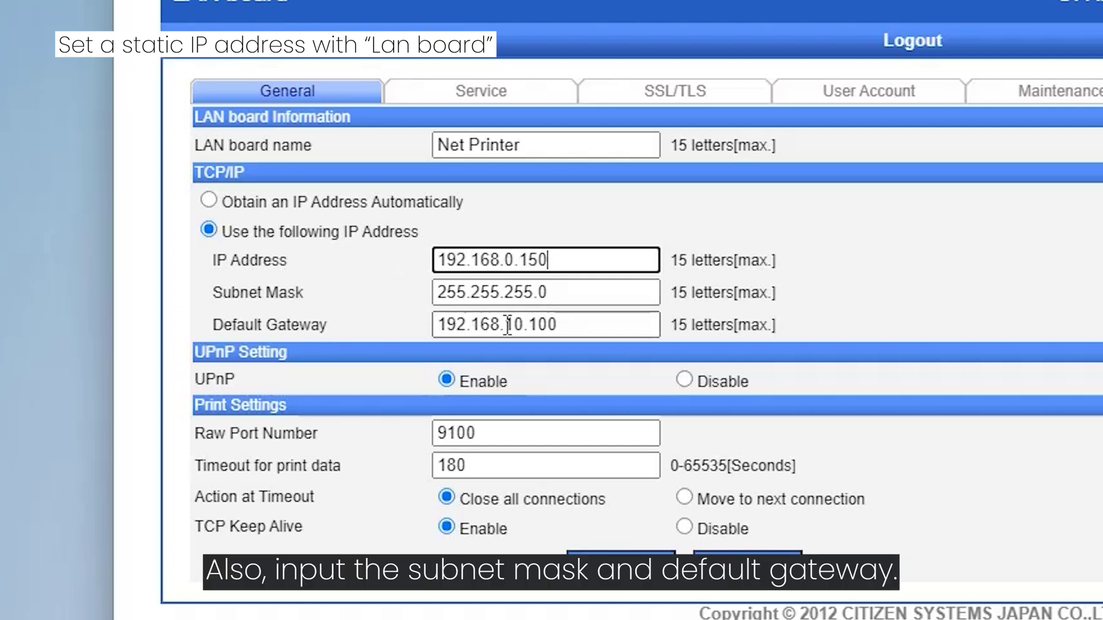
{"action": "left_click_drag", "start_coordinate": [568, 325], "coordinate": [397, 331]}
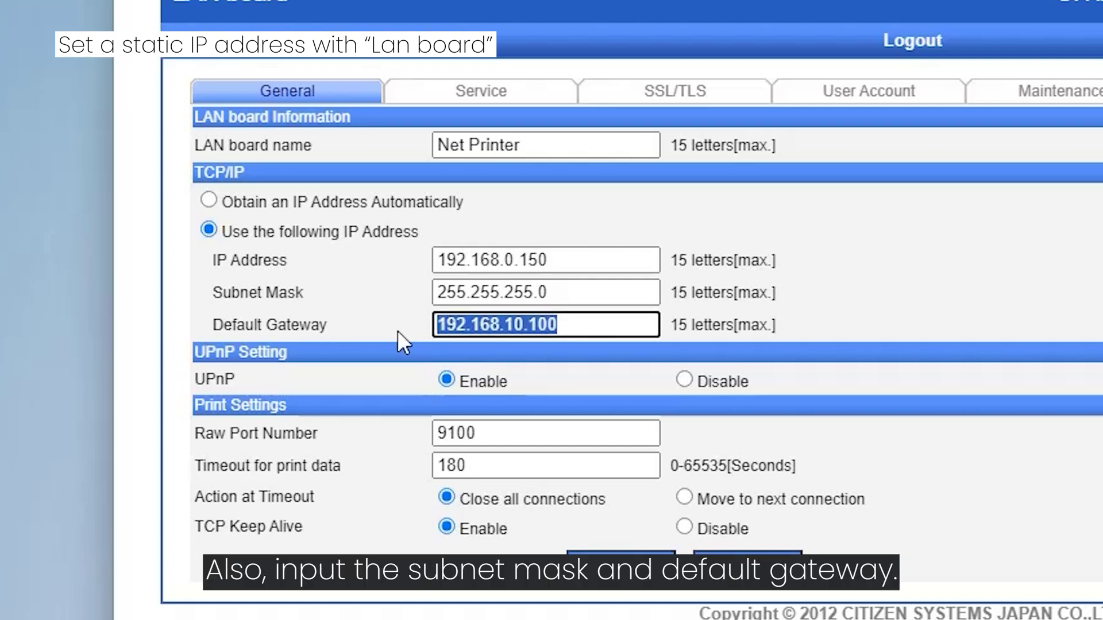
{"action": "type", "text": "192.168.0.1"}
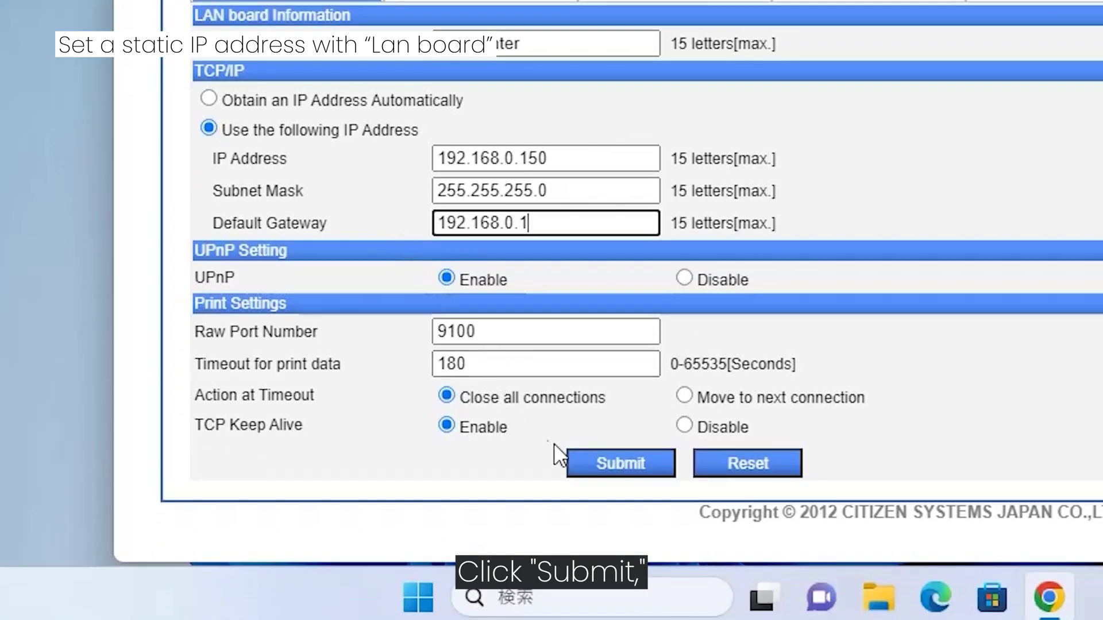
{"action": "left_click", "coordinate": [621, 463]}
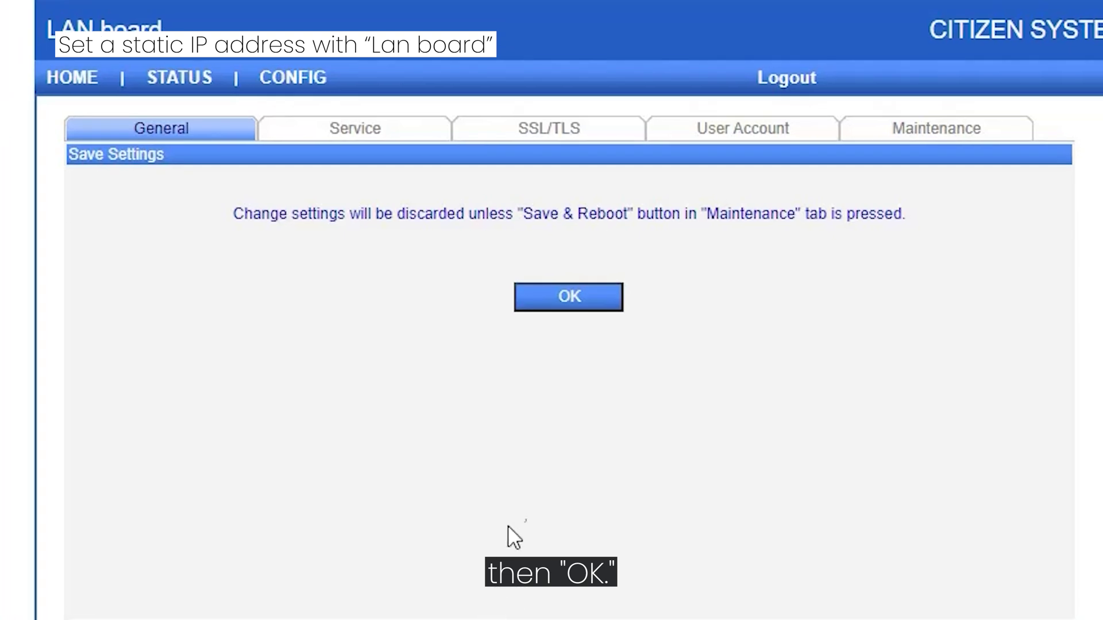
{"action": "left_click", "coordinate": [584, 306]}
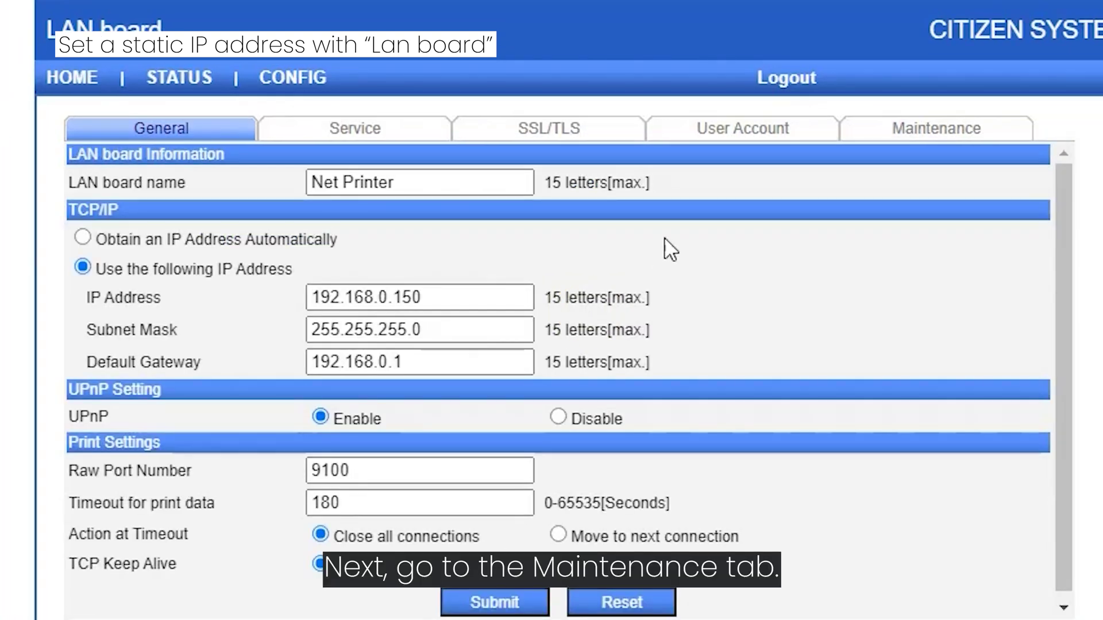
Step: Use Save & Reboot on the Maintenance tab and confirm restarting the LAN board
{"action": "left_click", "coordinate": [916, 138]}
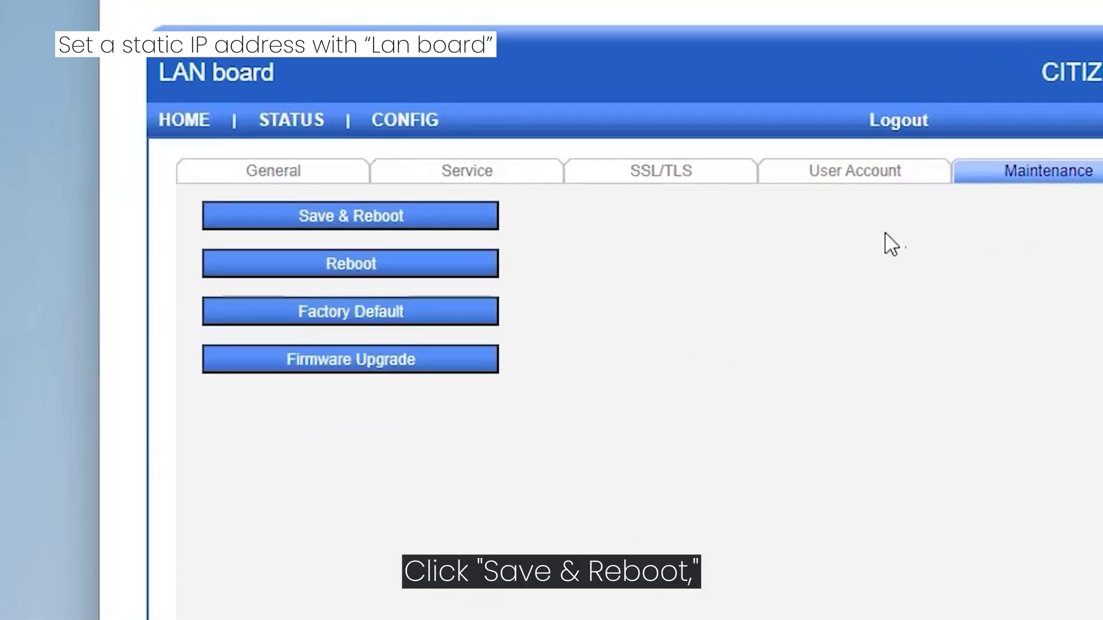
{"action": "left_click", "coordinate": [465, 216]}
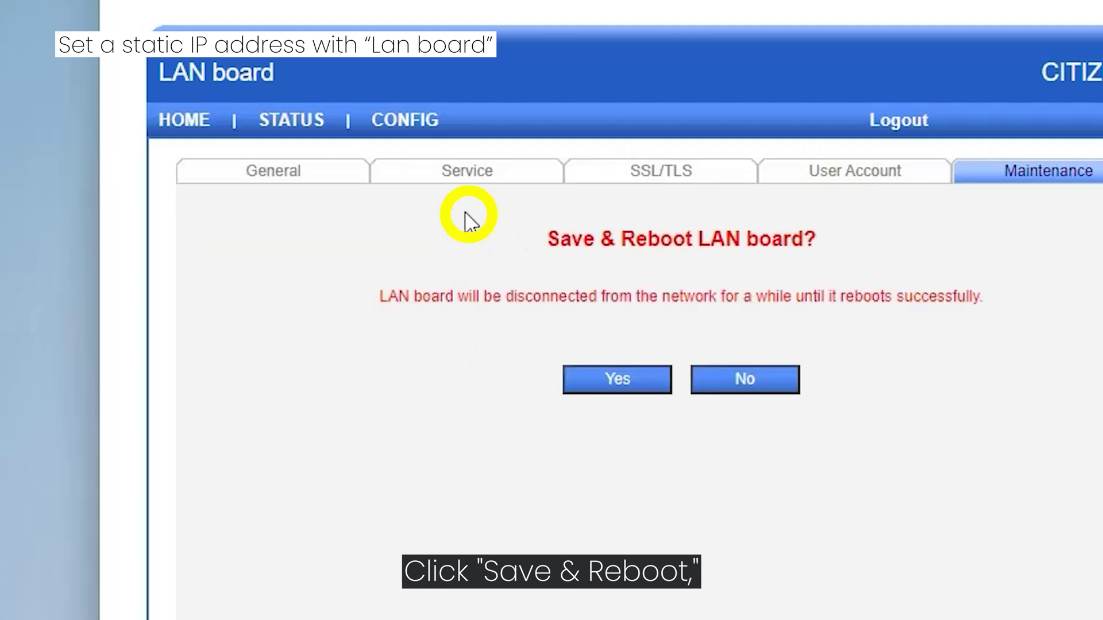
{"action": "left_click", "coordinate": [590, 391]}
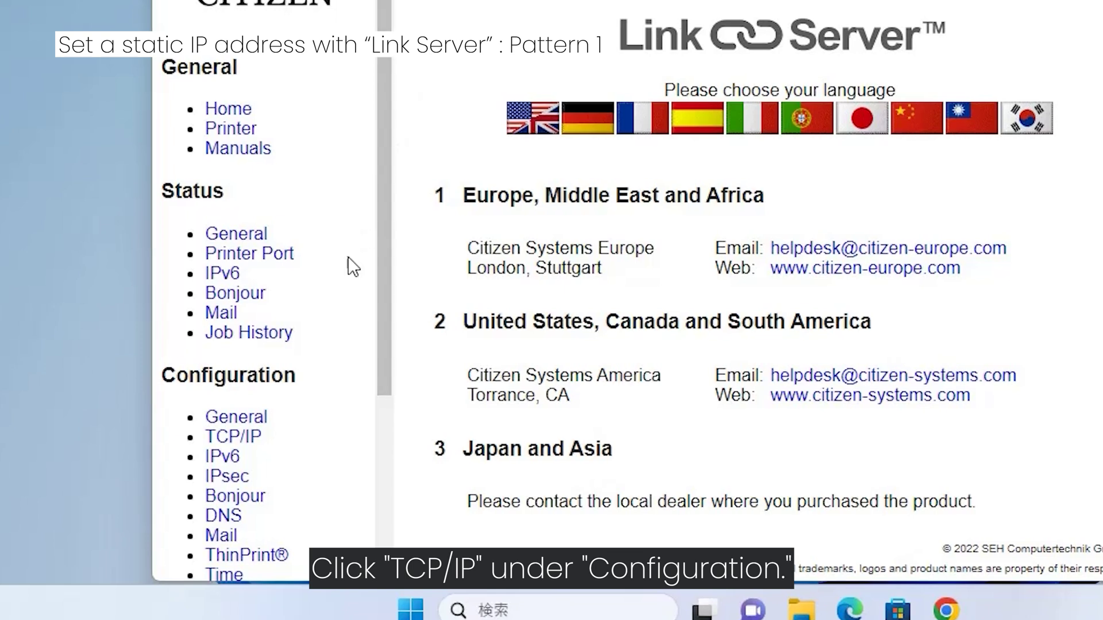
Step: In the TCP/IP form, enter IP 192.168.0.150, mask 255.255.255.0 and gateway 192.168.0.1
{"action": "left_click", "coordinate": [247, 442]}
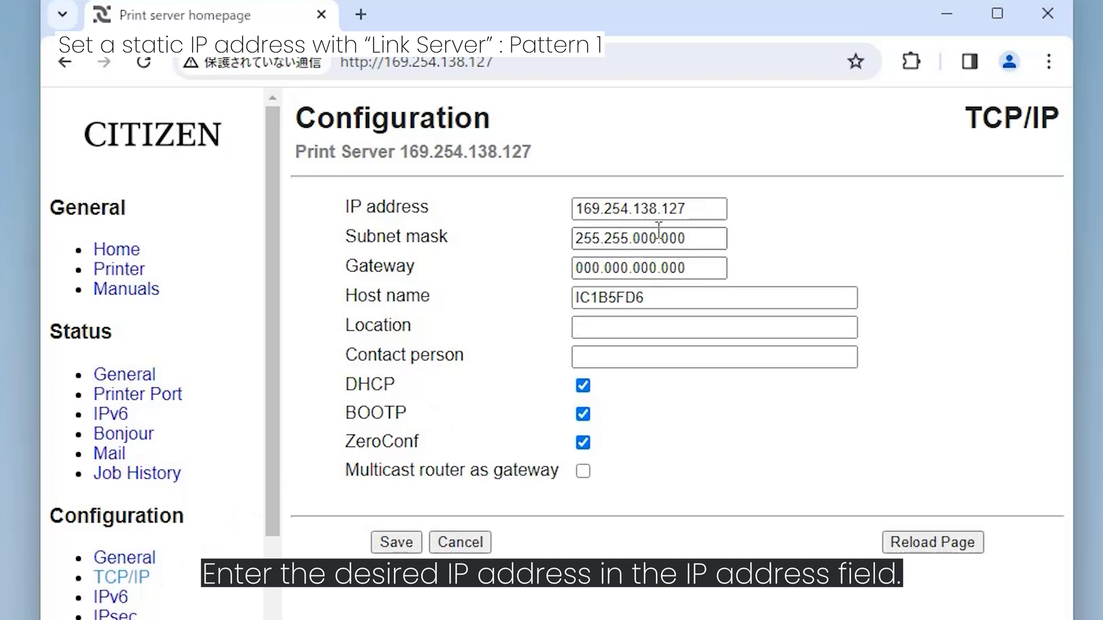
{"action": "left_click_drag", "start_coordinate": [686, 209], "coordinate": [554, 217]}
{"action": "type", "text": "192."}
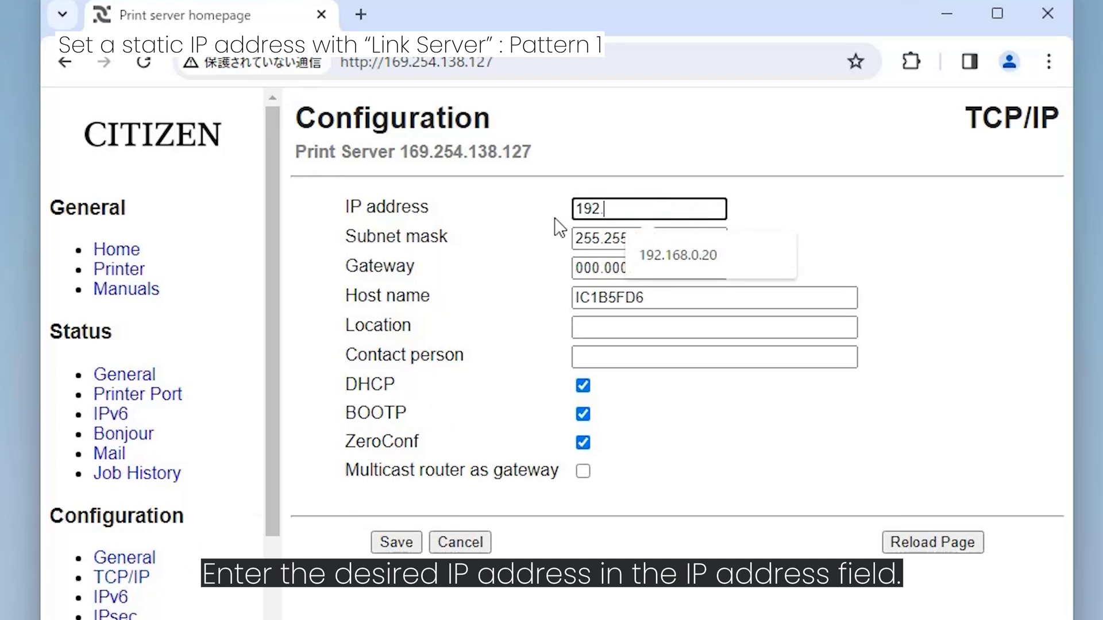
{"action": "type", "text": "168.0.150"}
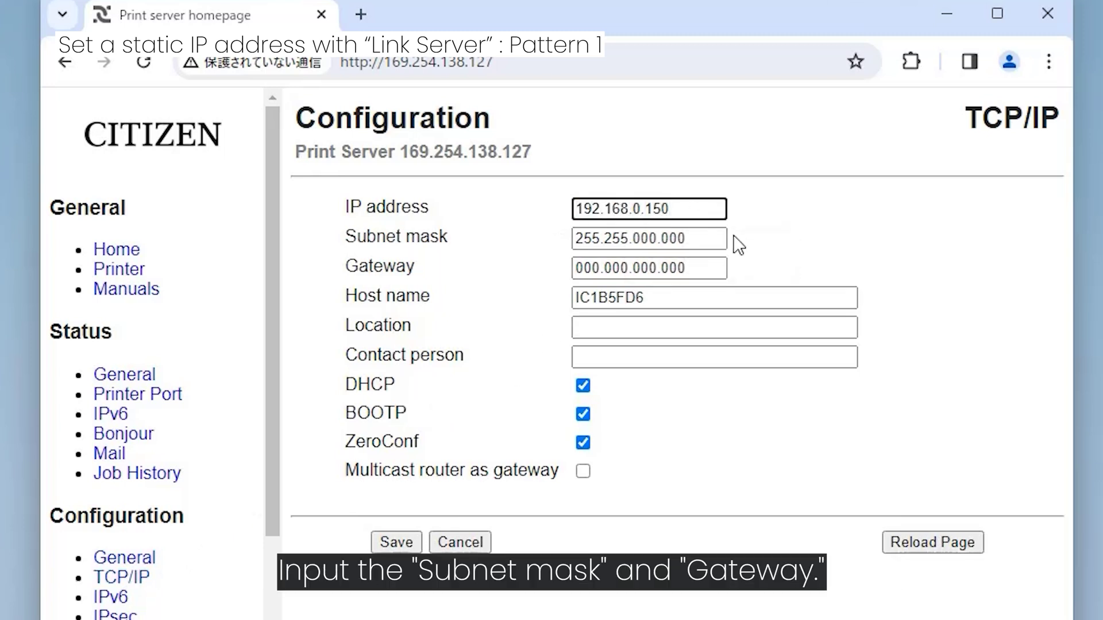
{"action": "left_click_drag", "start_coordinate": [718, 239], "coordinate": [524, 234]}
{"action": "type", "text": "255.255.255.0"}
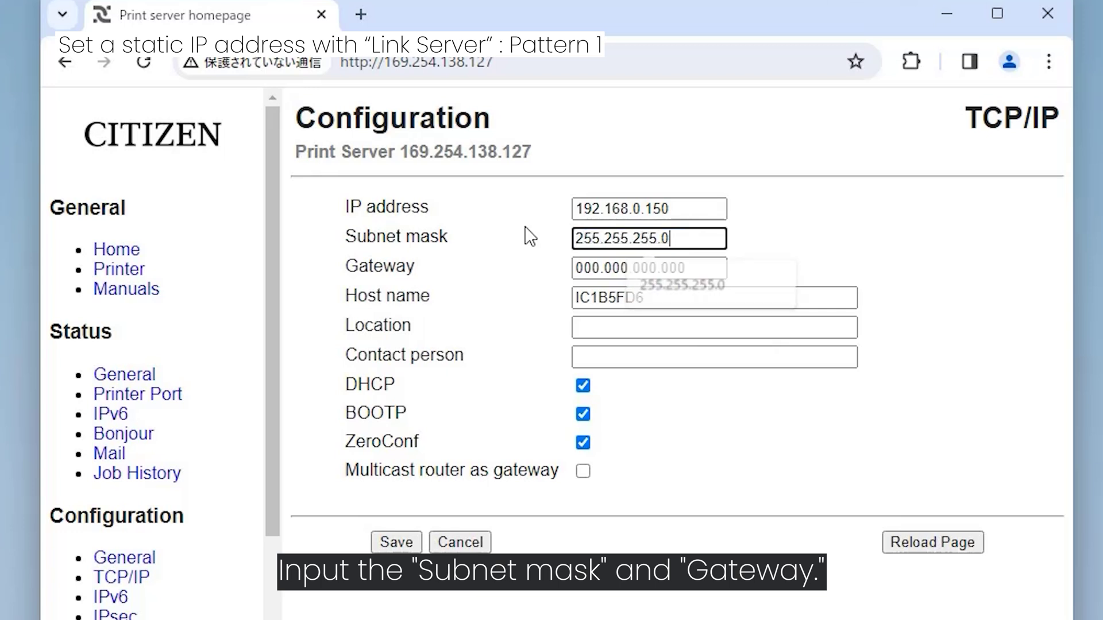
{"action": "left_click_drag", "start_coordinate": [718, 269], "coordinate": [510, 272]}
{"action": "type", "text": "192.168."}
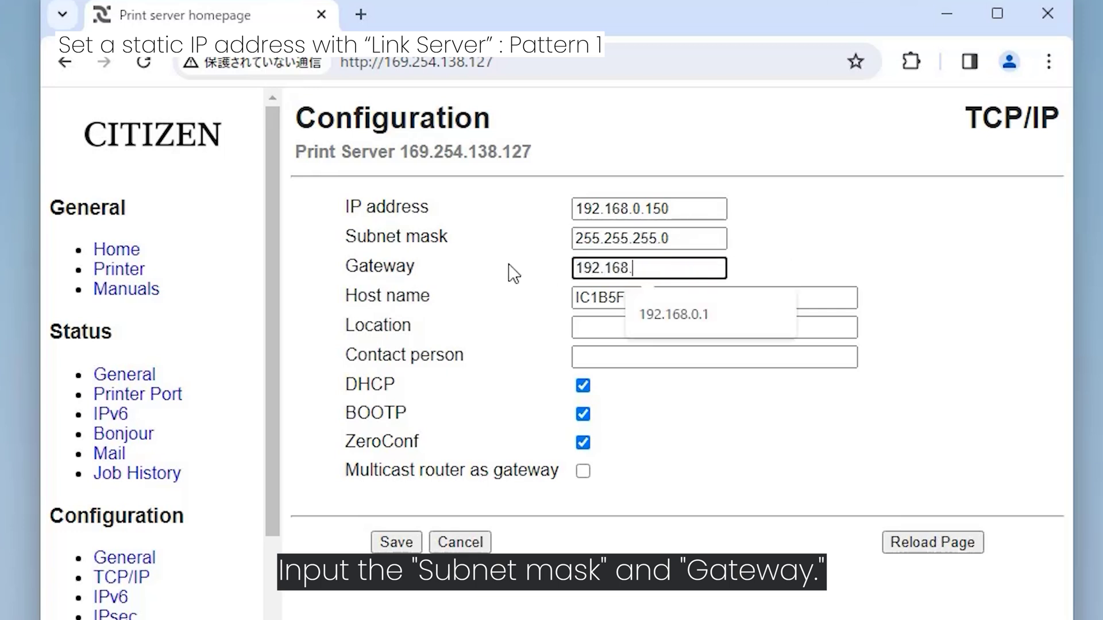
{"action": "type", "text": "0.1"}
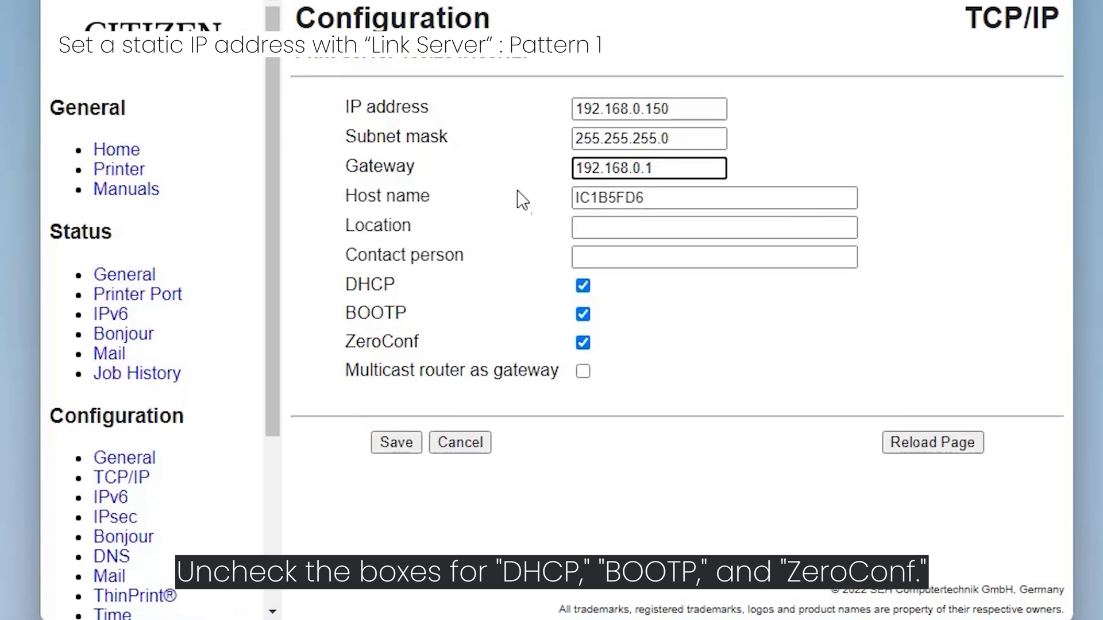
Step: Uncheck DHCP, BOOTP and ZeroConf, save, and log back in to Link Server
{"action": "left_click", "coordinate": [583, 286]}
{"action": "left_click", "coordinate": [583, 314]}
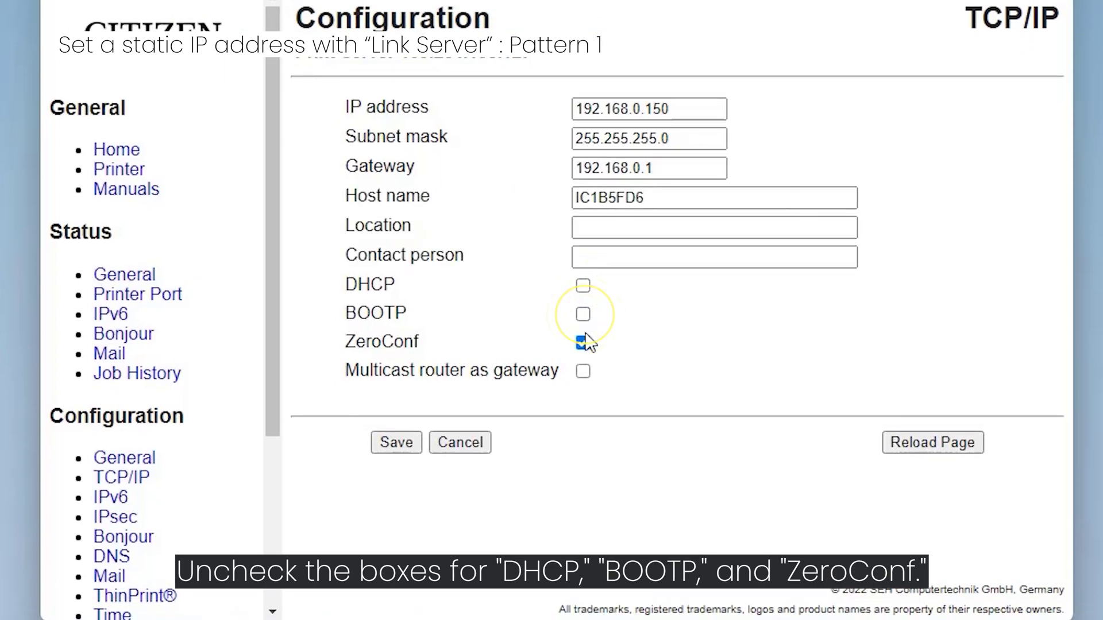
{"action": "left_click", "coordinate": [584, 343]}
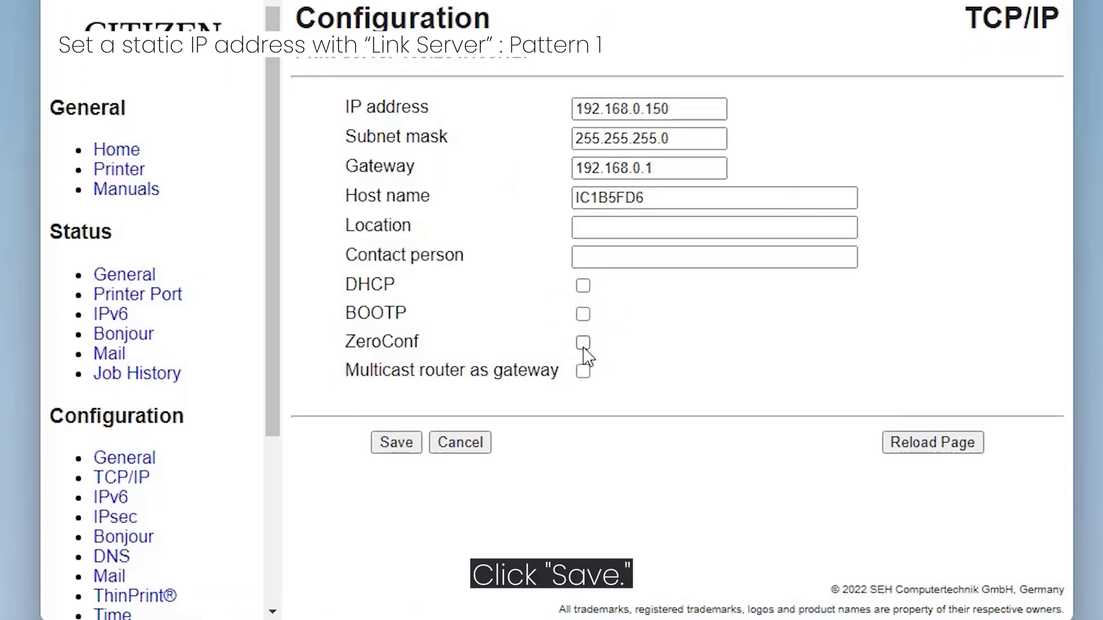
{"action": "left_click", "coordinate": [397, 447]}
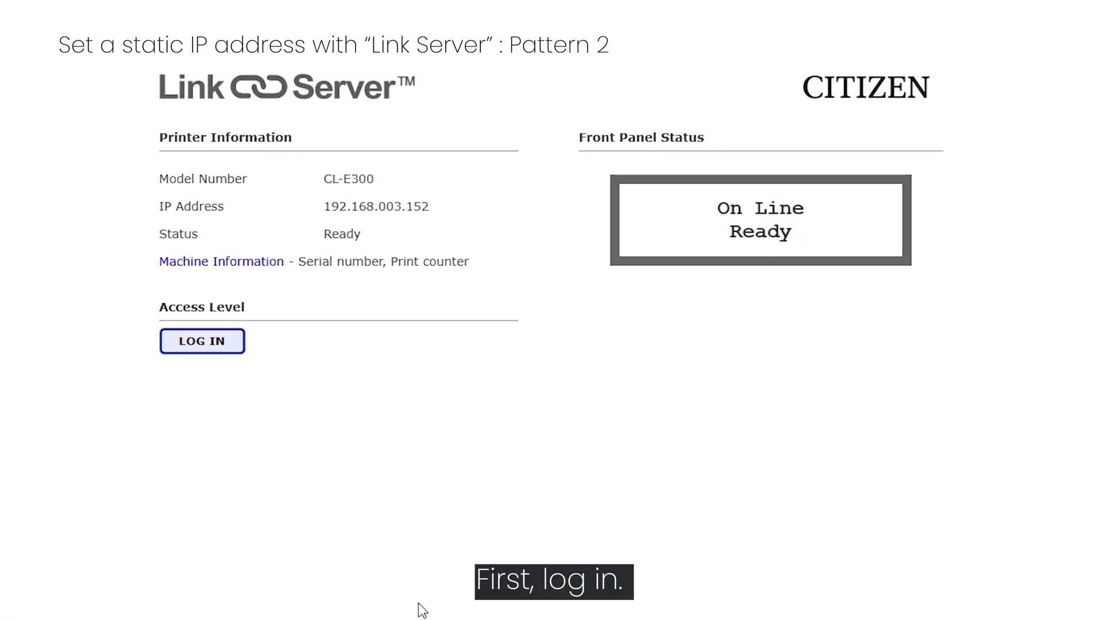
{"action": "left_click", "coordinate": [209, 347]}
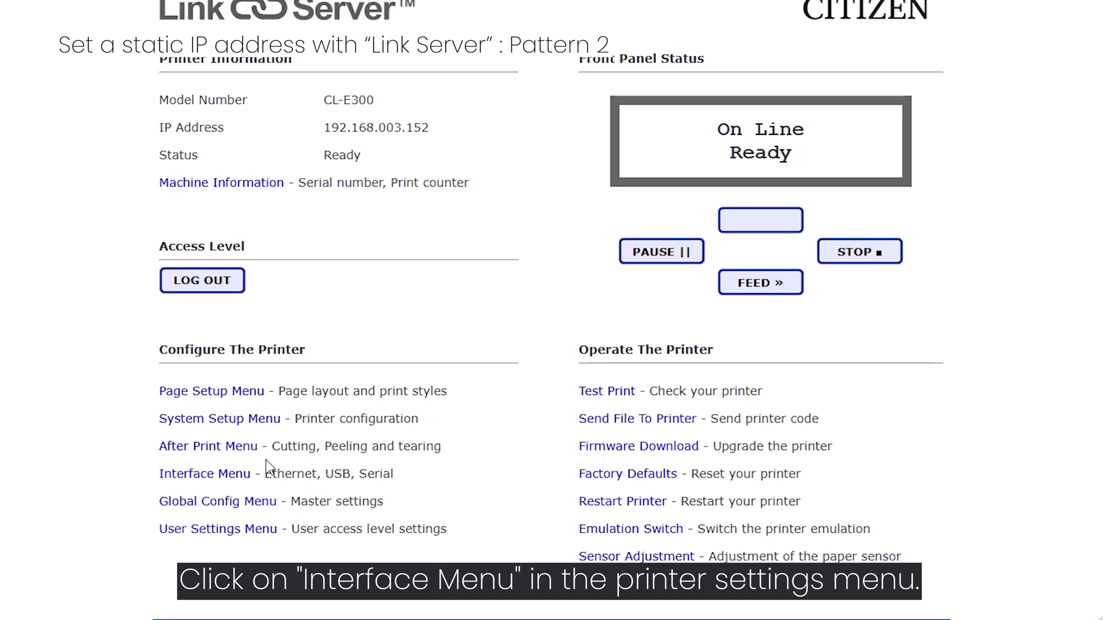
Step: In the Interface Menu, check IPv4 address 192.168.003.152, mask 255.255.255.000 and gateway 192.168.003.001
{"action": "left_click", "coordinate": [230, 478]}
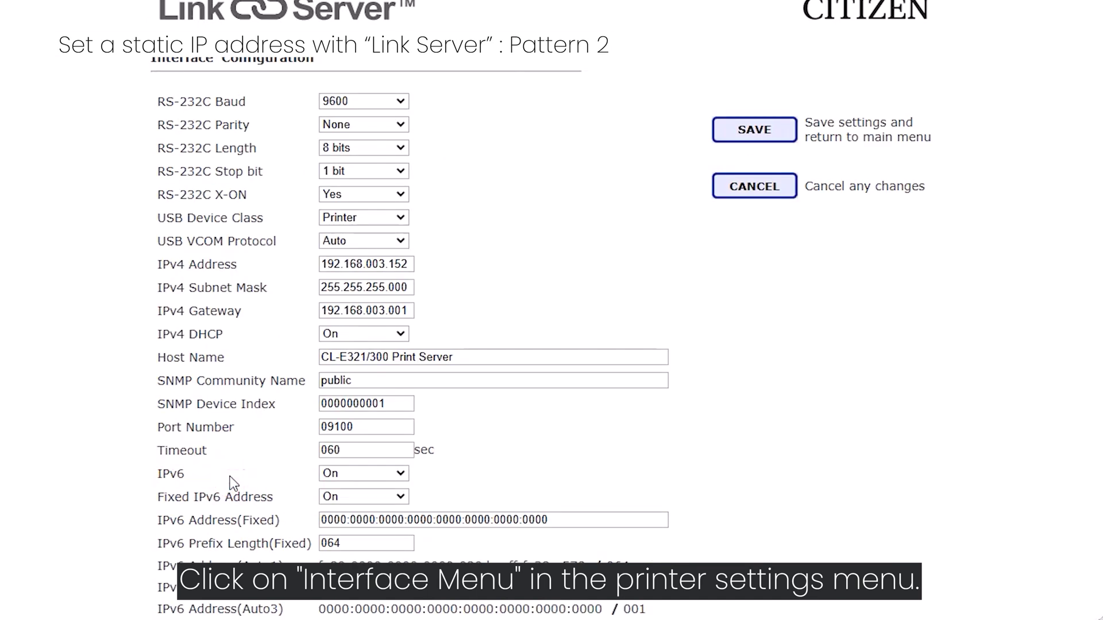
{"action": "left_click_drag", "start_coordinate": [317, 264], "coordinate": [415, 264]}
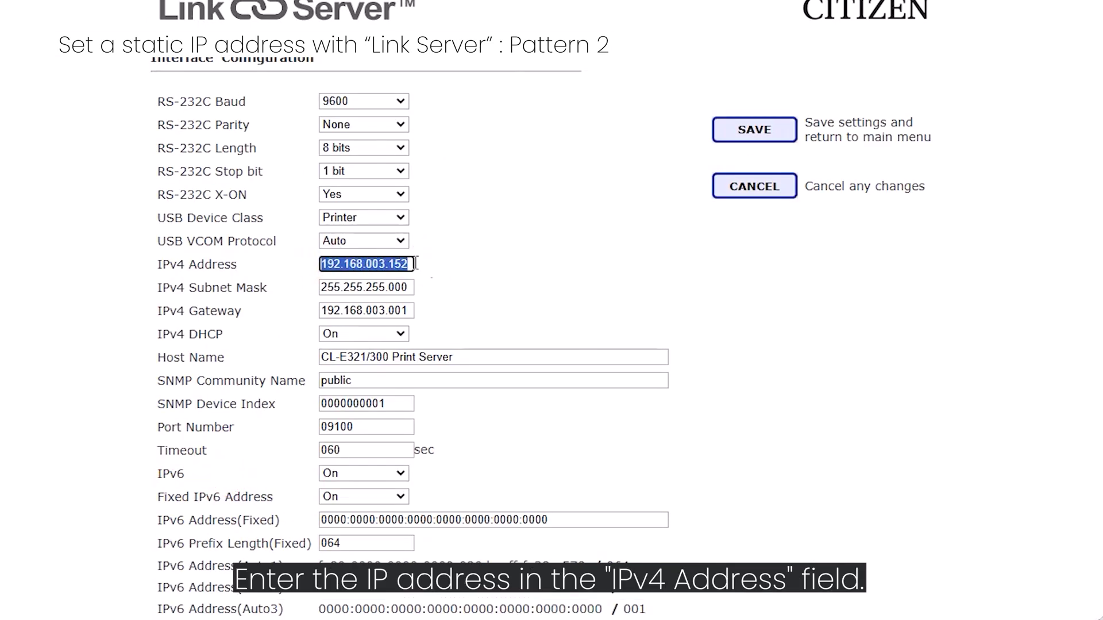
{"action": "left_click", "coordinate": [468, 277]}
{"action": "left_click_drag", "start_coordinate": [319, 288], "coordinate": [418, 287]}
{"action": "left_click", "coordinate": [464, 295]}
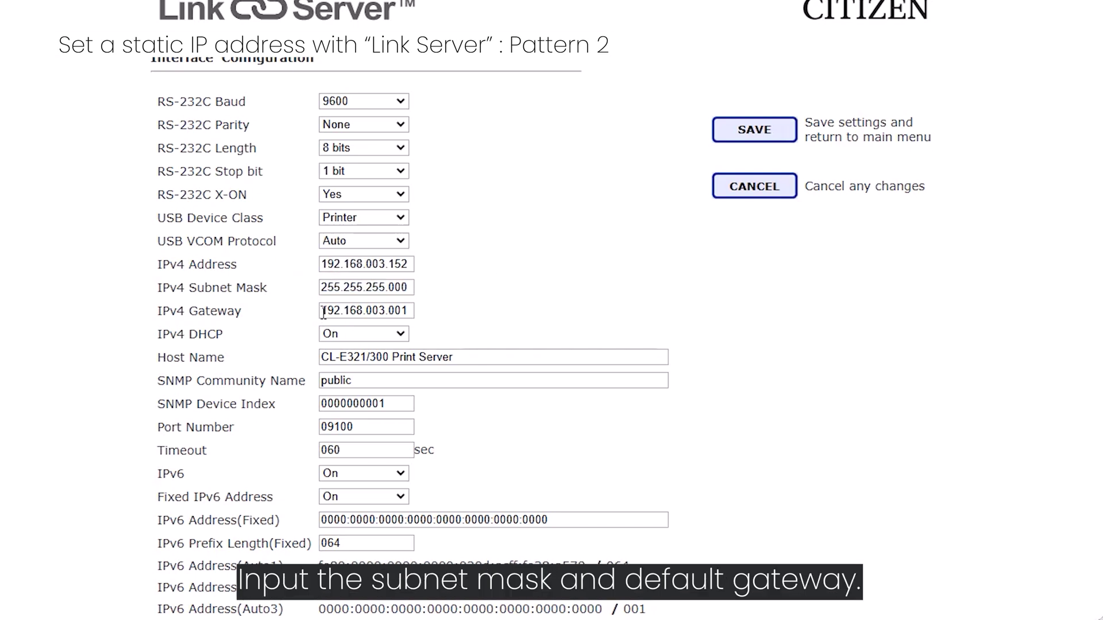
{"action": "left_click_drag", "start_coordinate": [322, 311], "coordinate": [423, 316]}
{"action": "left_click", "coordinate": [488, 343]}
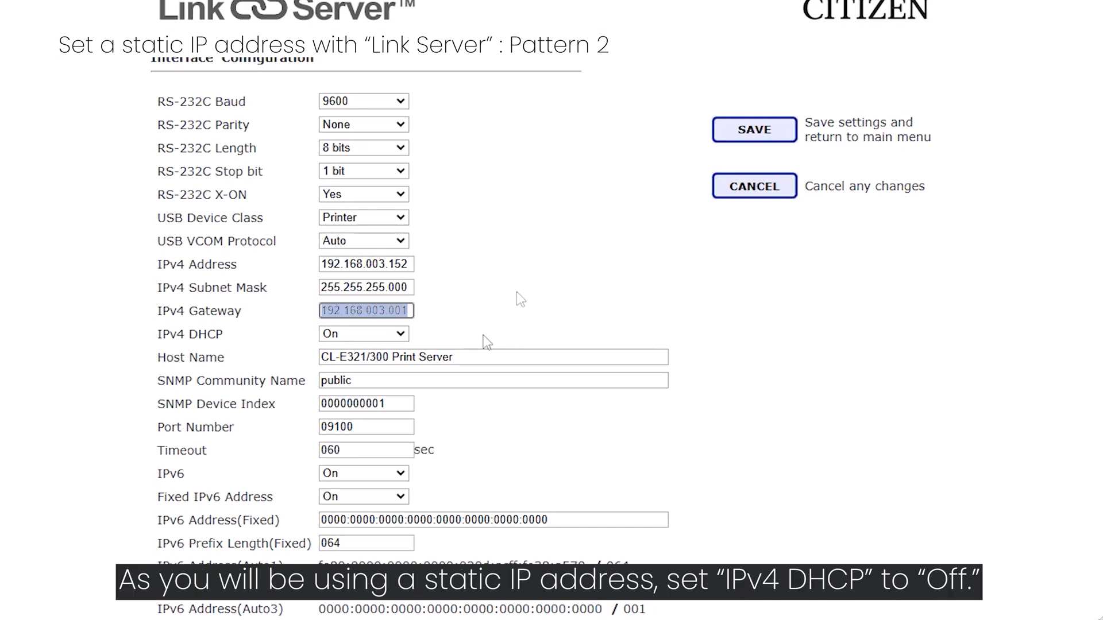
Step: Set IPv4 DHCP to Off and save the interface settings
{"action": "left_click", "coordinate": [390, 336]}
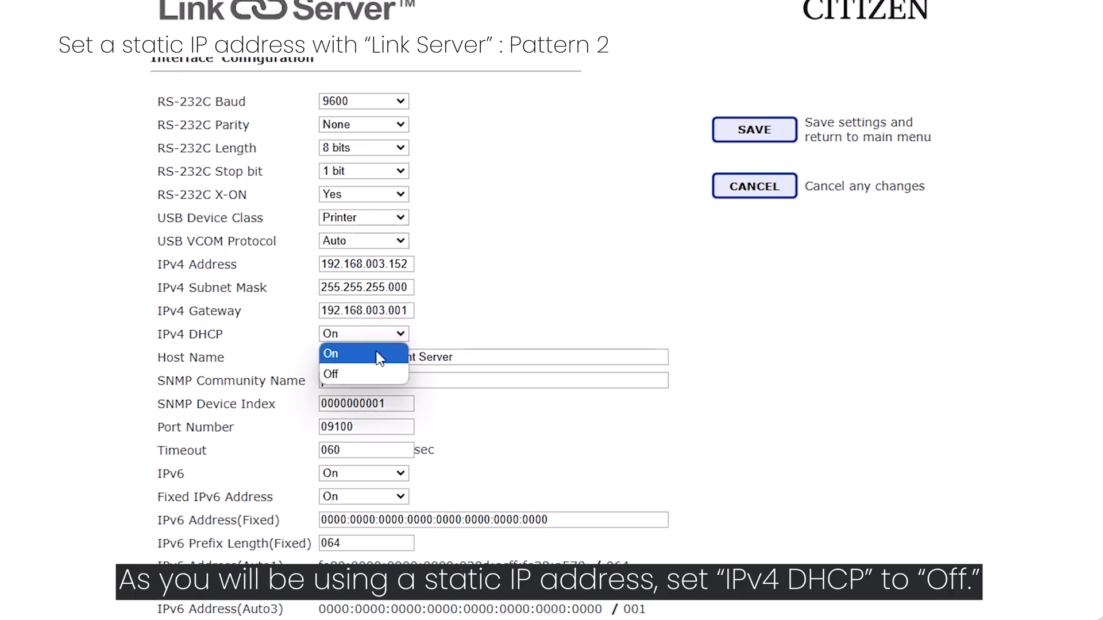
{"action": "left_click", "coordinate": [372, 372]}
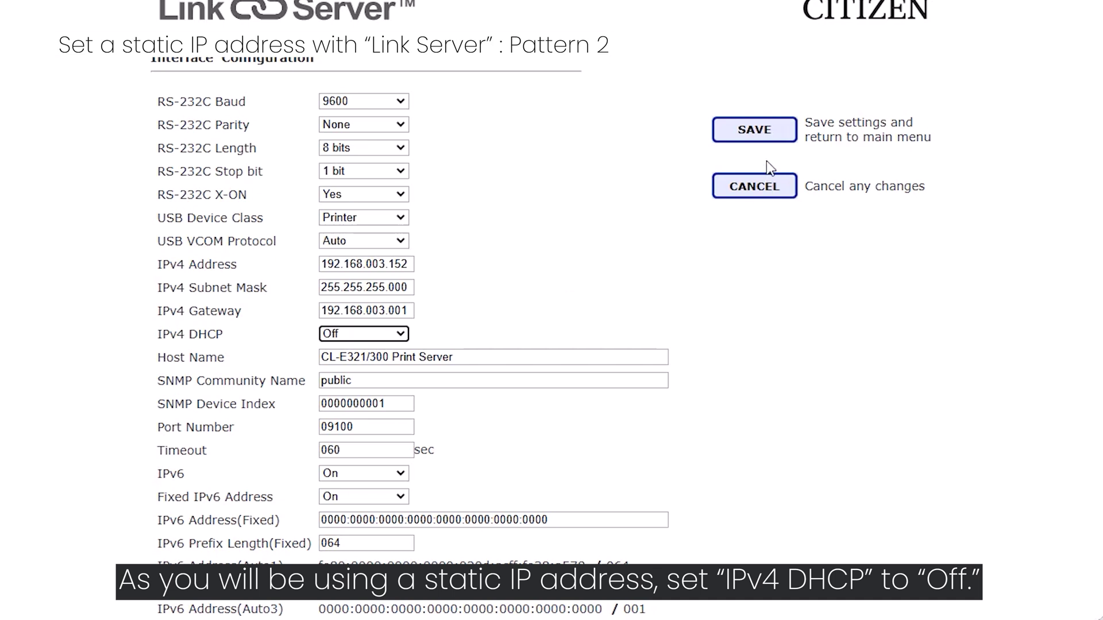
{"action": "left_click", "coordinate": [769, 131]}
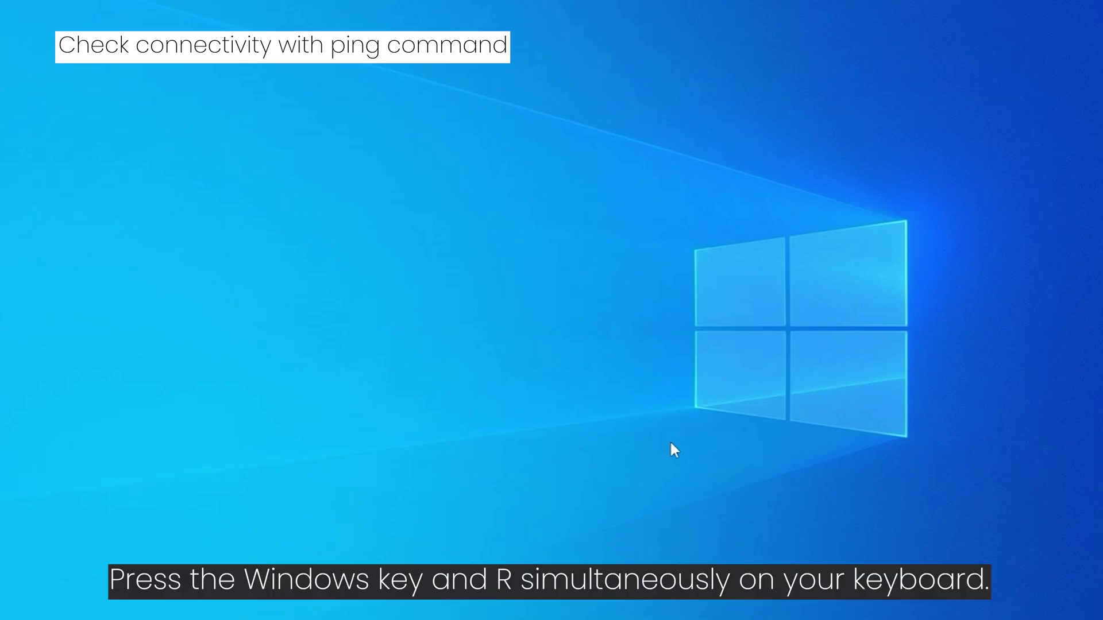
Step: Bring up the Windows Run dialog with Win+R
{"action": "key", "text": "super+r"}
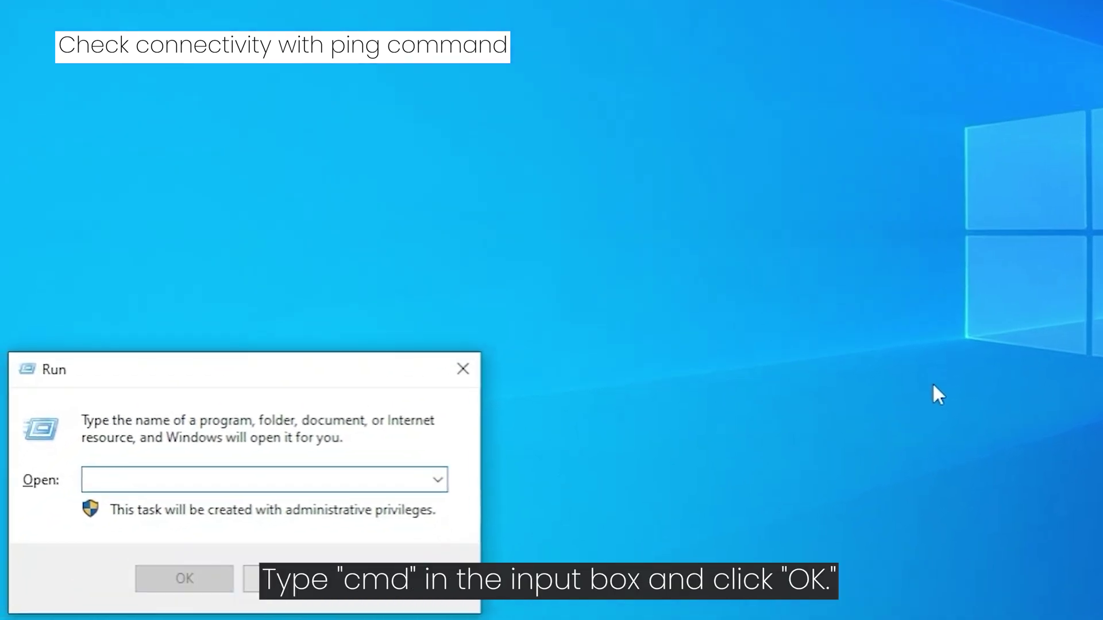
Step: Run cmd to launch a Command Prompt window
{"action": "type", "text": "cmd"}
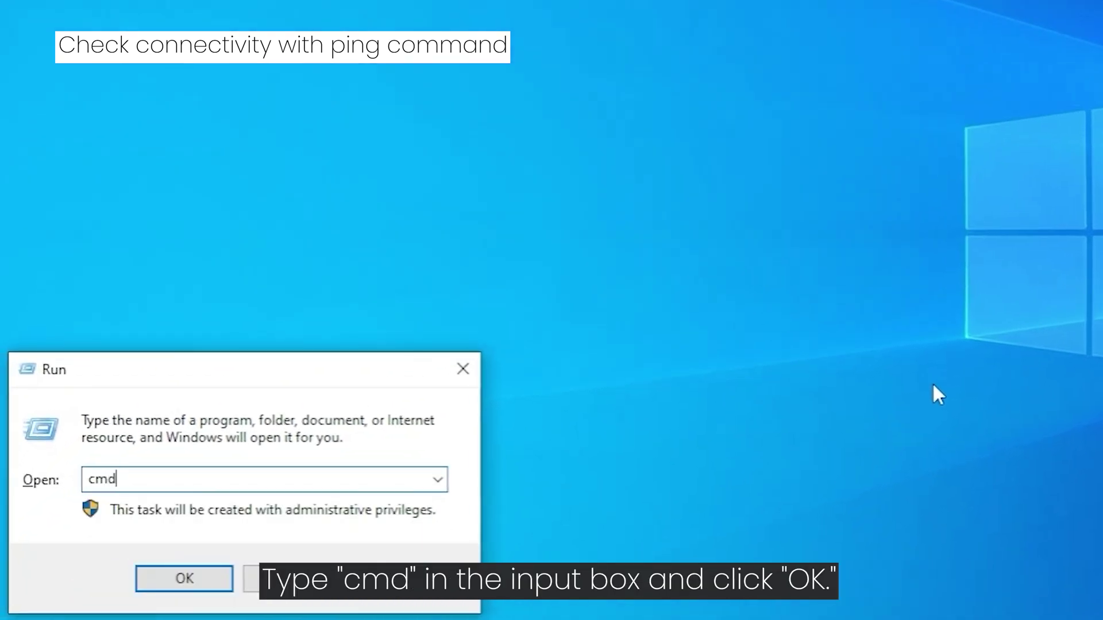
{"action": "key", "text": "Return"}
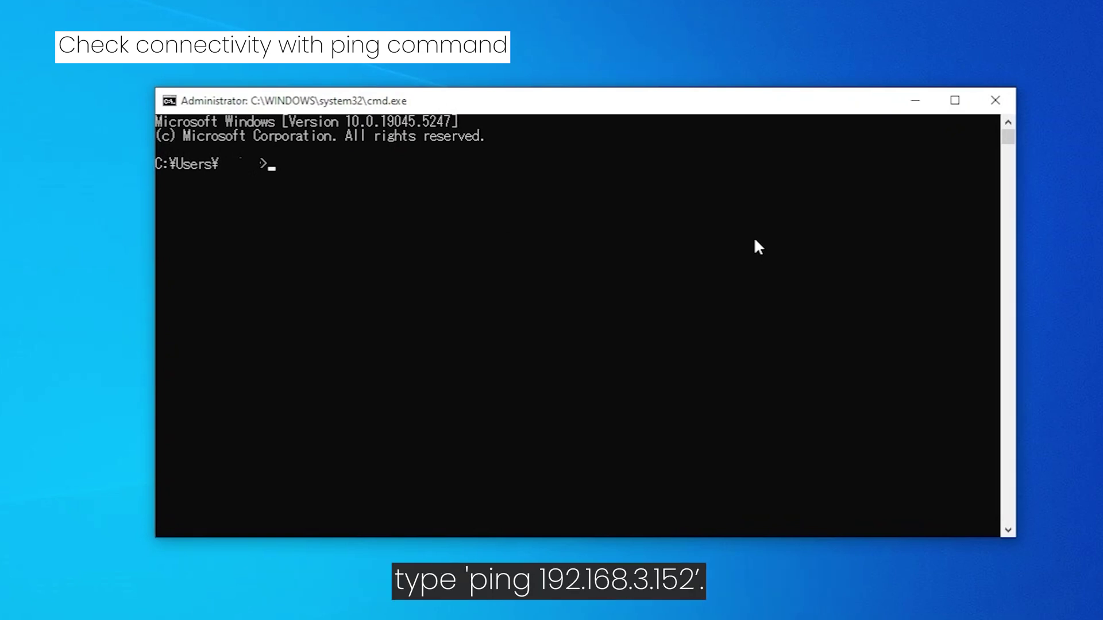
Step: Run 'ping 192.168.3.152' to test the printer's connection
{"action": "type", "text": "ping 192.168."}
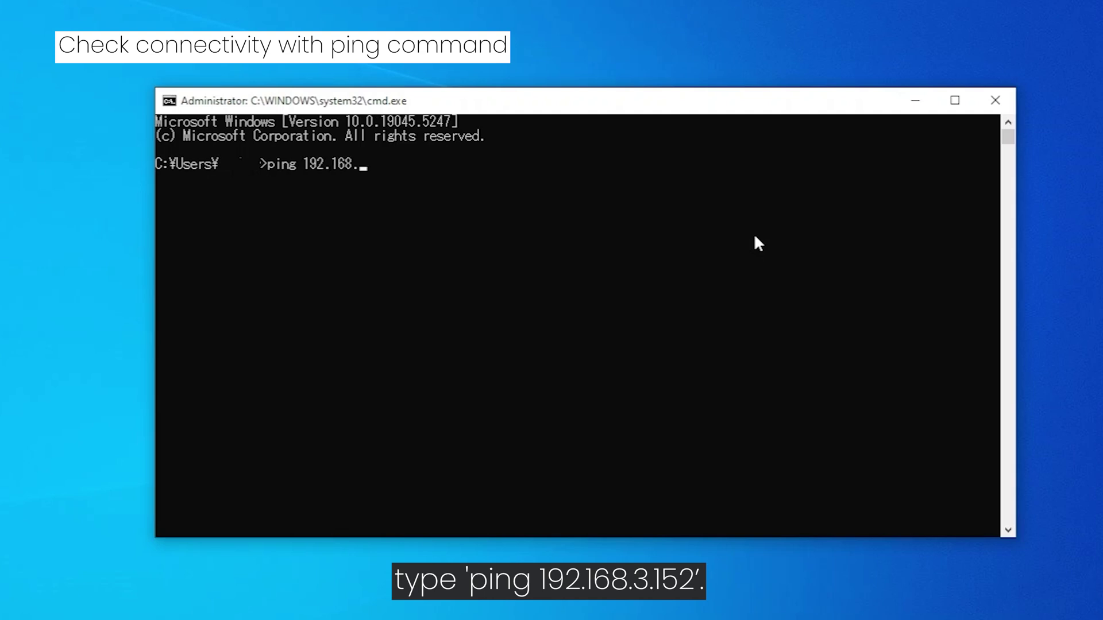
{"action": "type", "text": "3.152"}
{"action": "key", "text": "Return"}
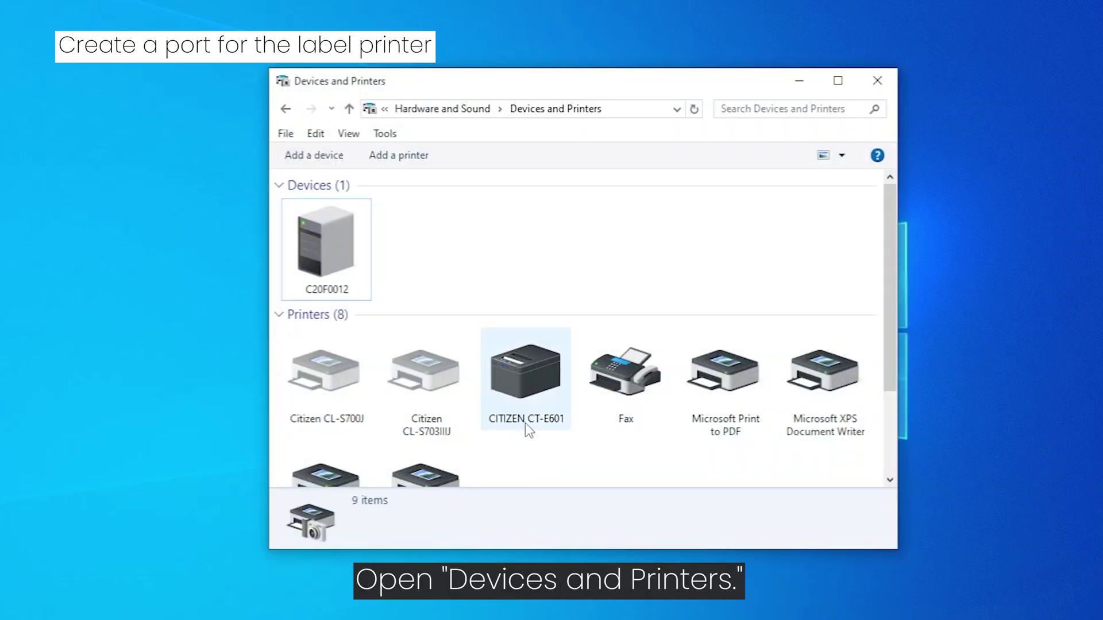
Step: Open Print Server Properties, go to its Ports list, and start adding a new printer port
{"action": "left_click", "coordinate": [615, 385]}
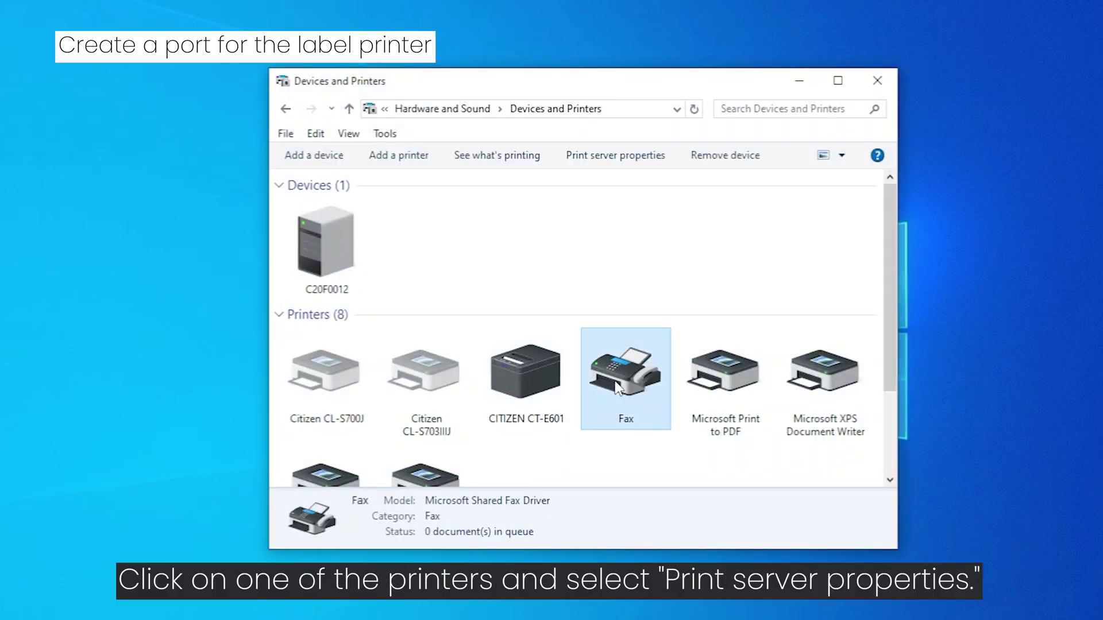
{"action": "left_click", "coordinate": [643, 163]}
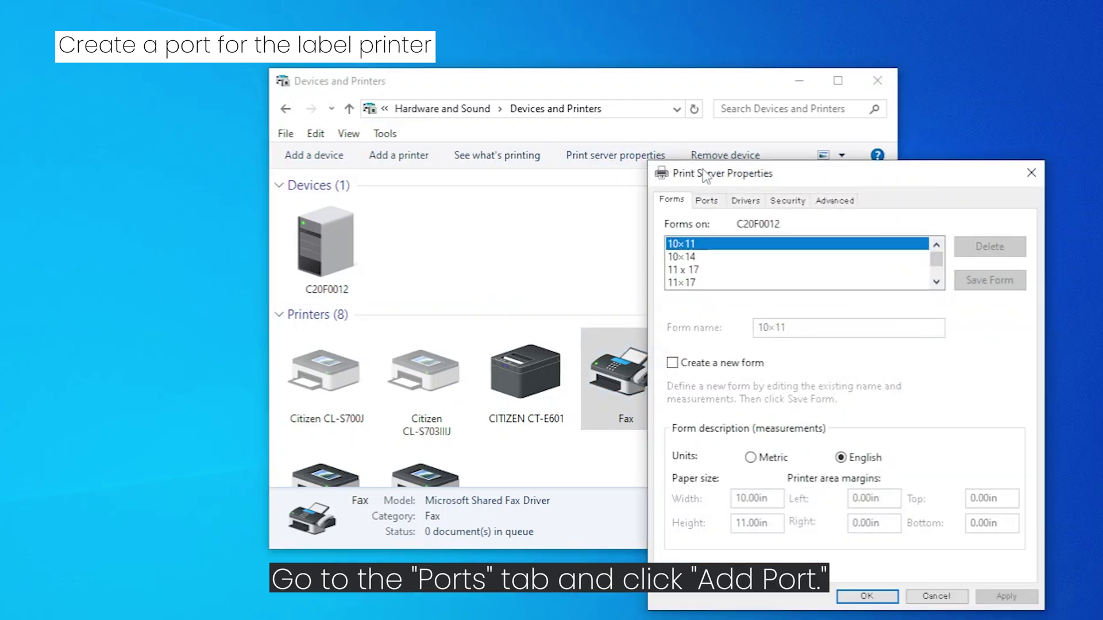
{"action": "left_click_drag", "start_coordinate": [704, 172], "coordinate": [521, 138]}
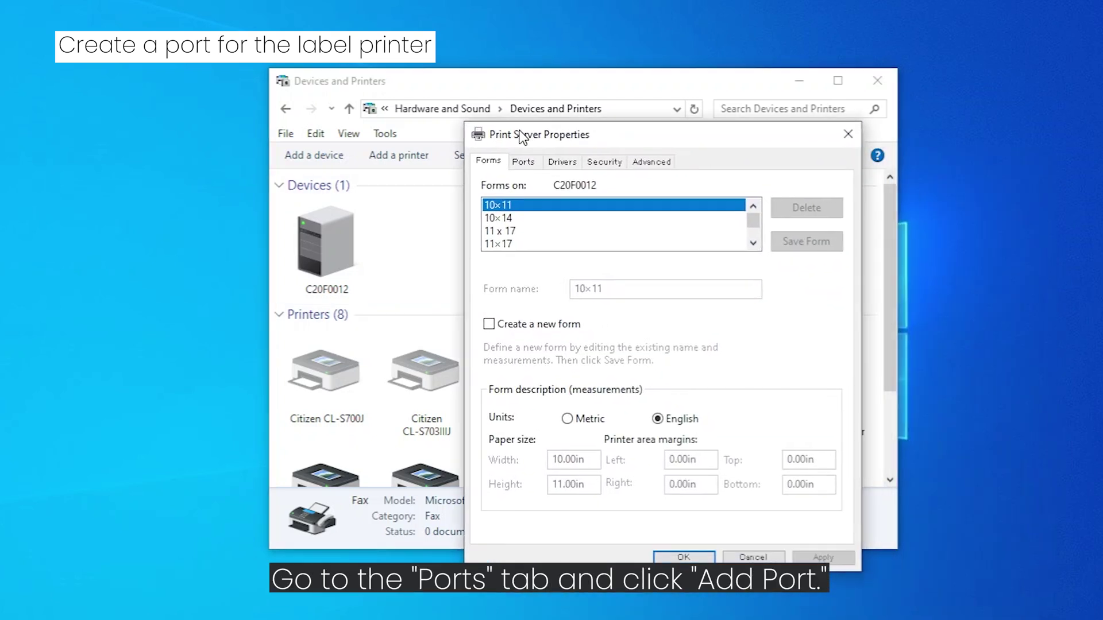
{"action": "left_click", "coordinate": [540, 163]}
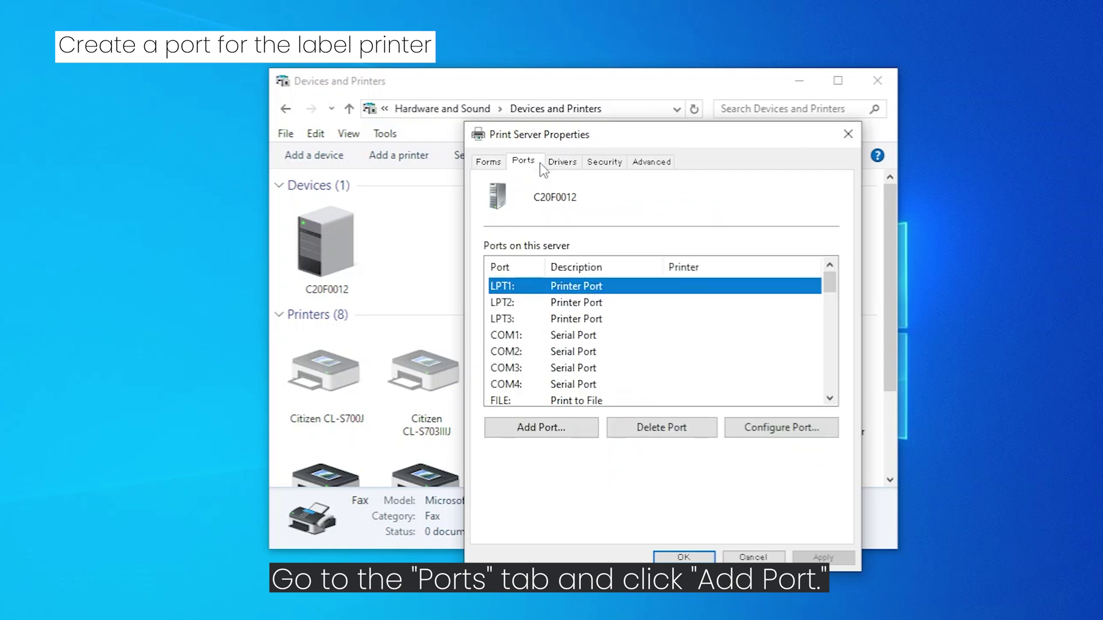
{"action": "left_click", "coordinate": [574, 428]}
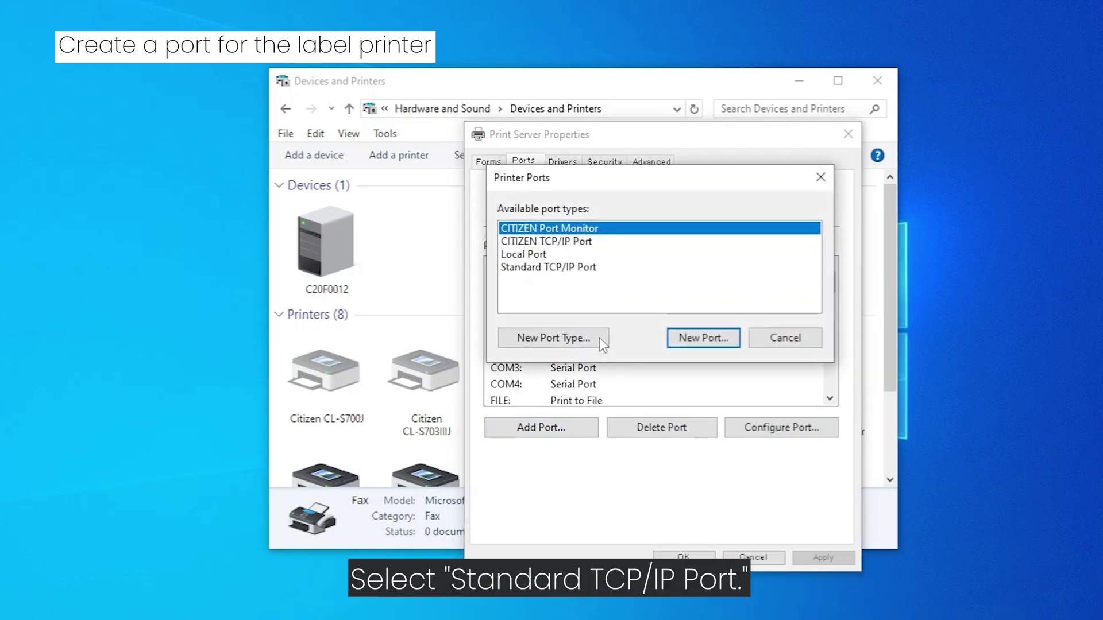
Step: Add a new Standard TCP/IP port for address 192.168.3.152 as a Generic Network Card device
{"action": "left_click", "coordinate": [575, 267]}
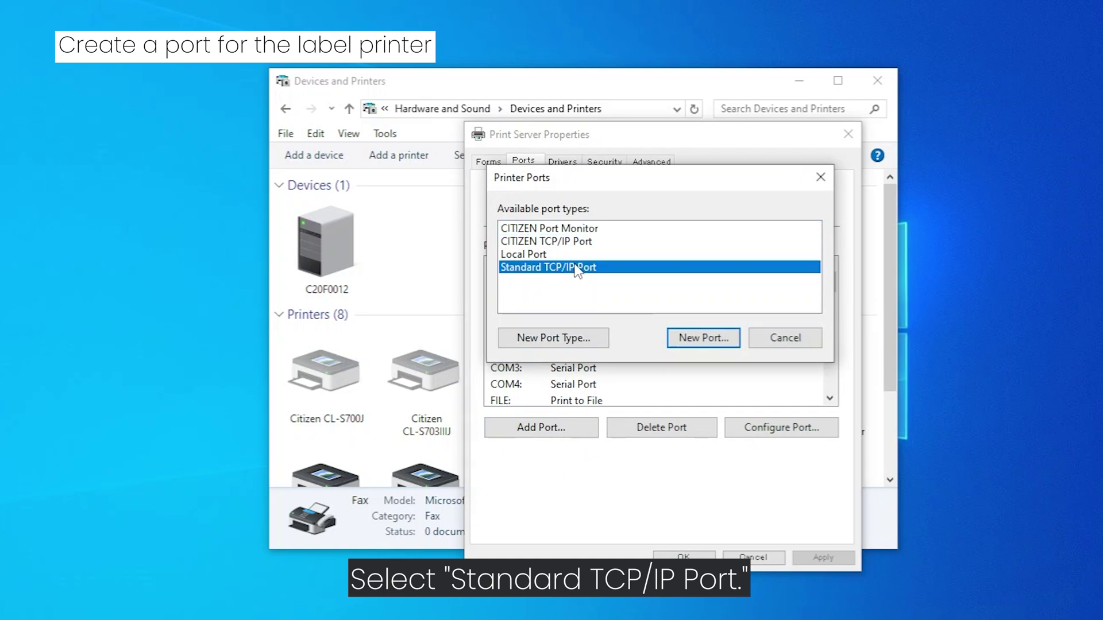
{"action": "left_click", "coordinate": [697, 335]}
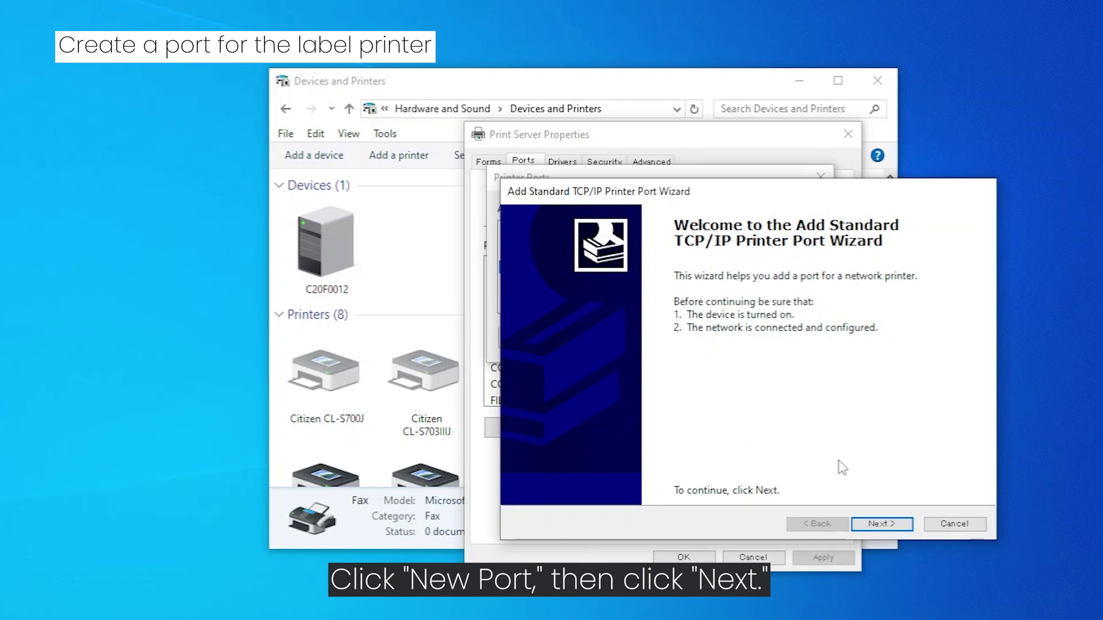
{"action": "left_click", "coordinate": [890, 526]}
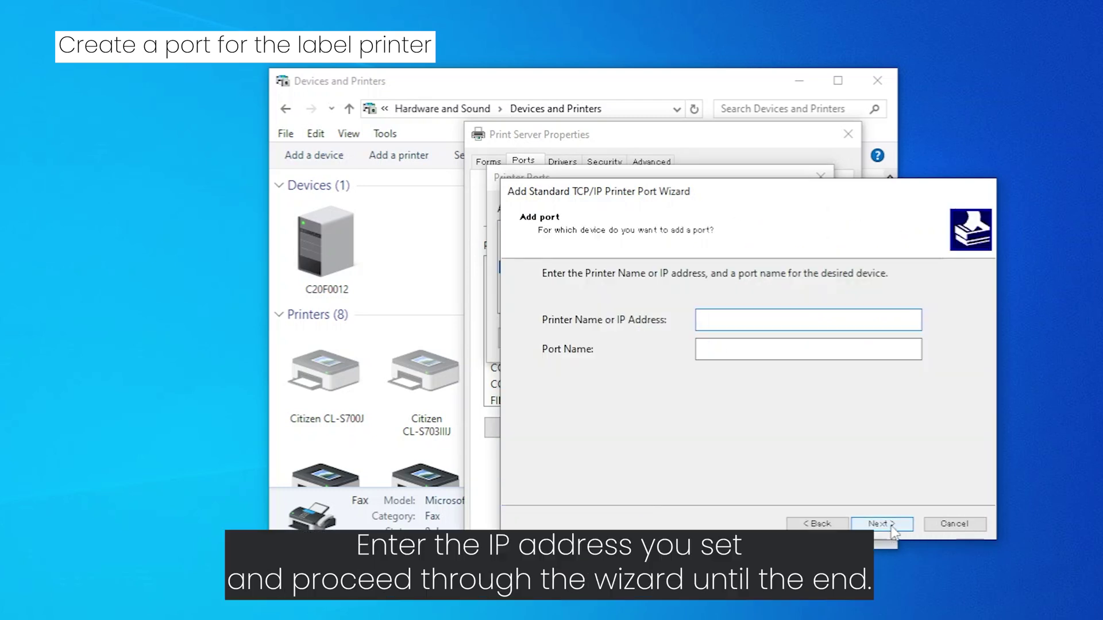
{"action": "type", "text": "192.168."}
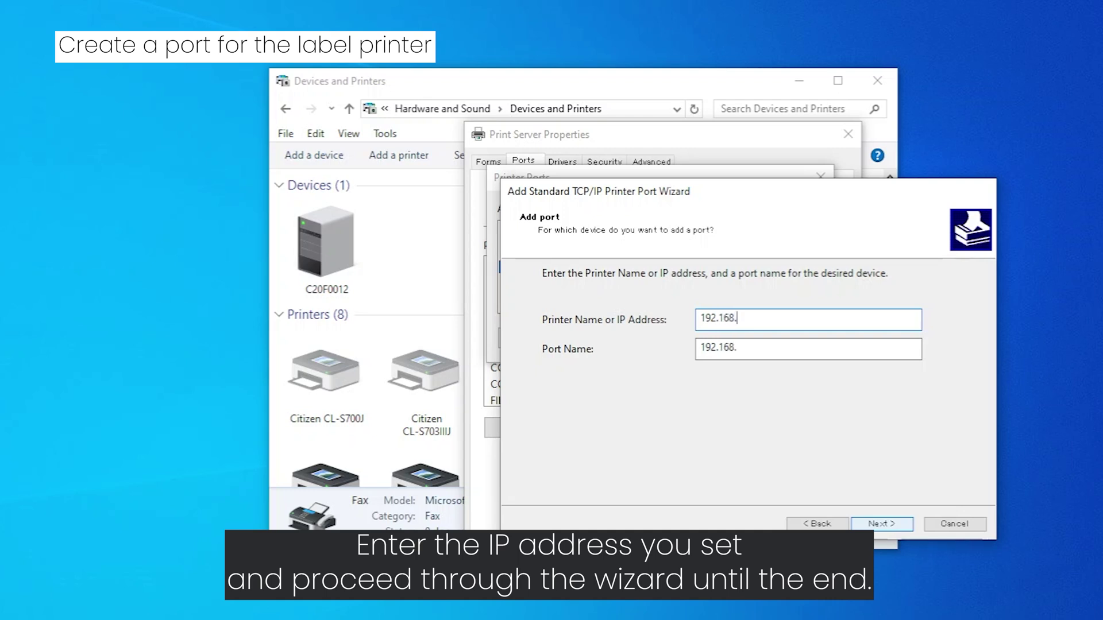
{"action": "type", "text": "3.152"}
{"action": "left_click", "coordinate": [899, 524]}
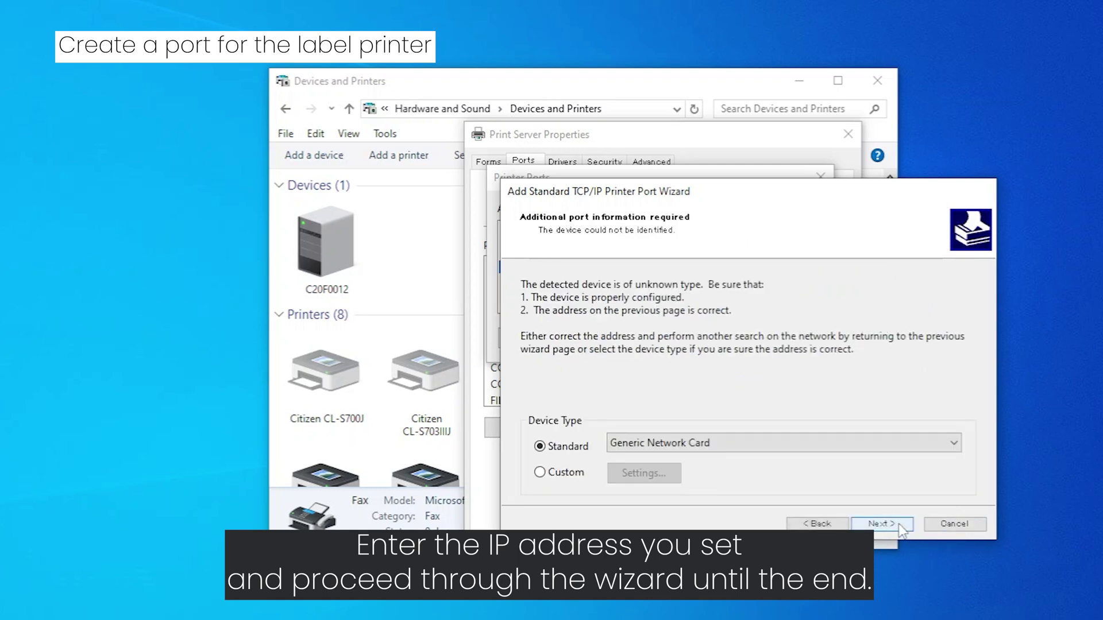
{"action": "left_click", "coordinate": [881, 524]}
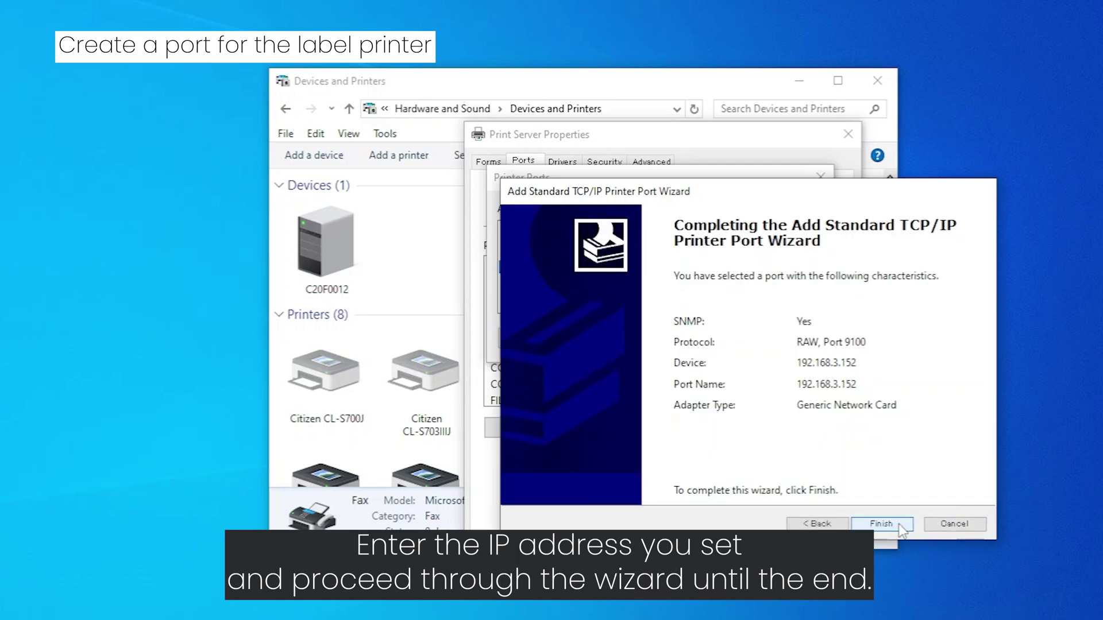
{"action": "left_click", "coordinate": [899, 523]}
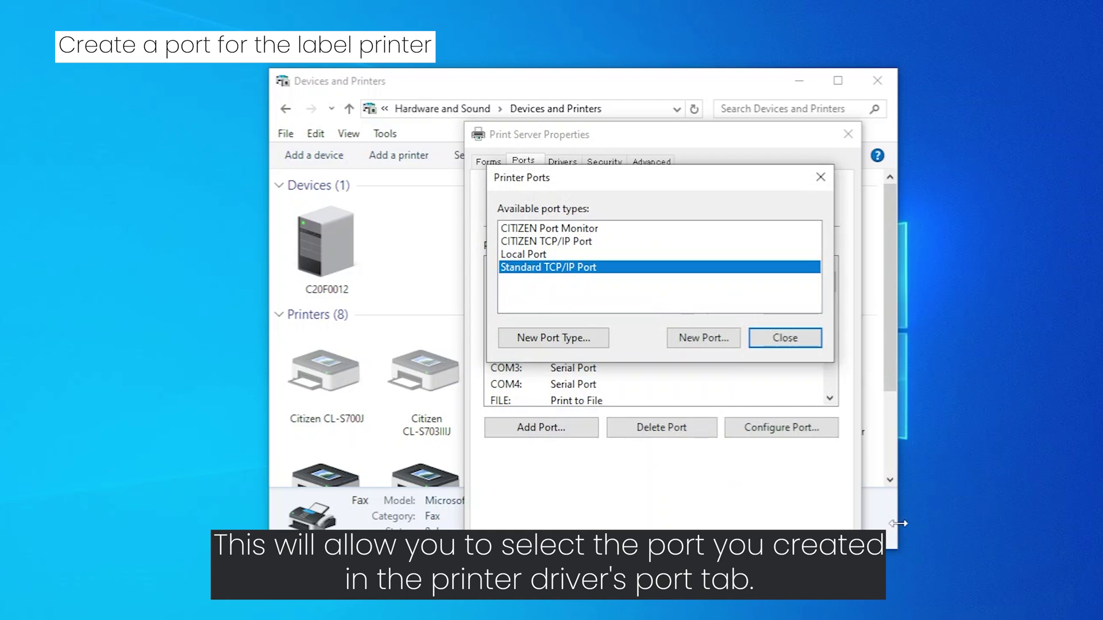